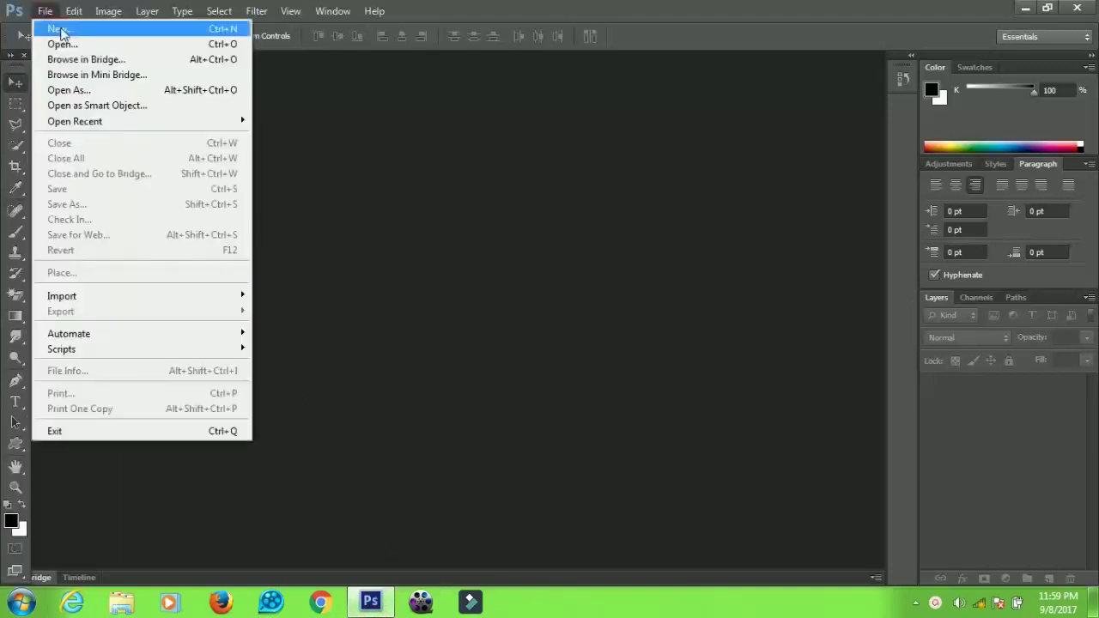
- Create a new 1280 × 720 px, 300 ppi document with a white background
click(60, 32)
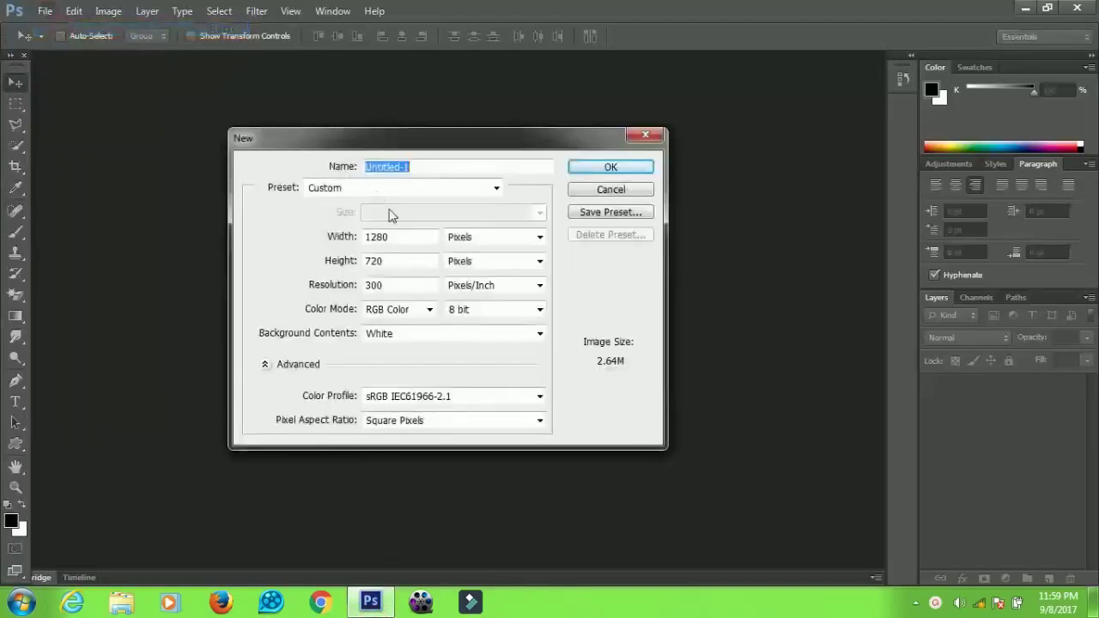
double_click(414, 240)
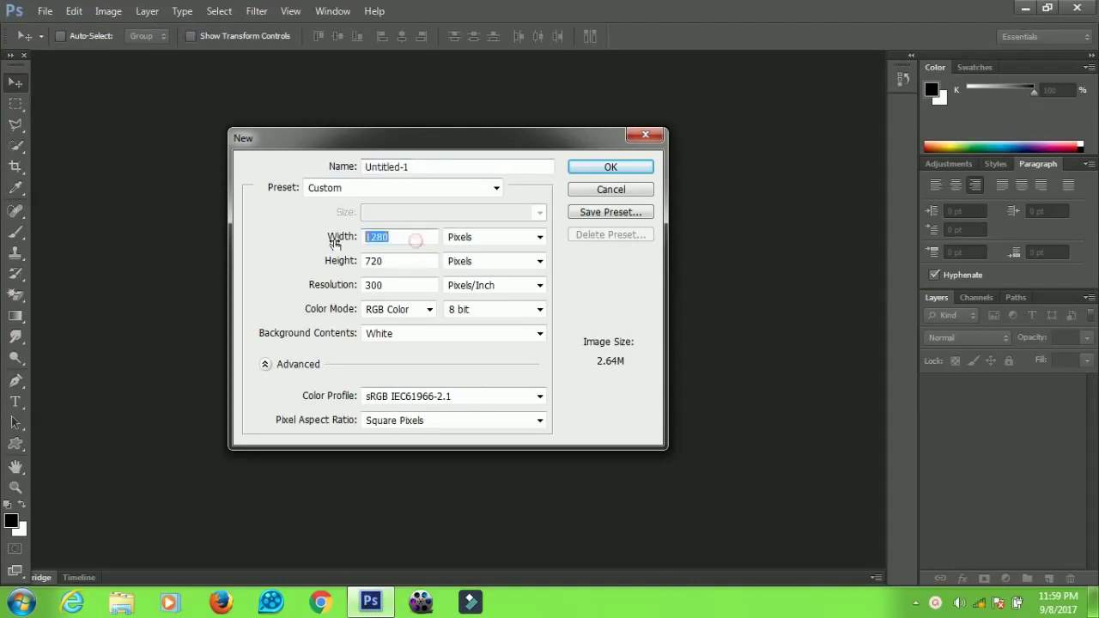
click(398, 260)
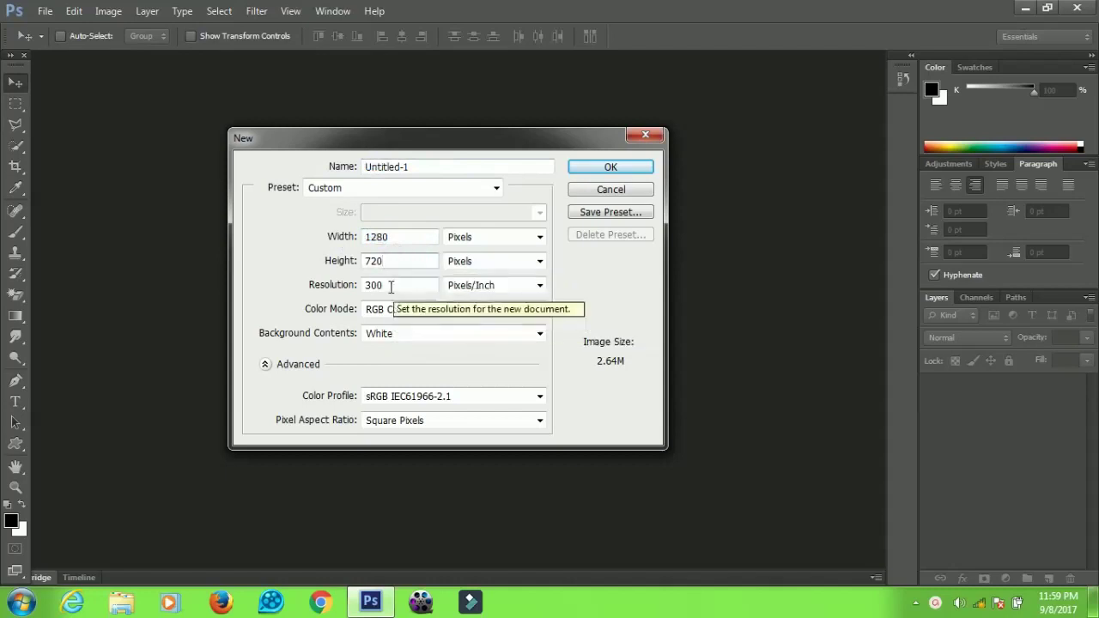
drag(396, 286, 371, 286)
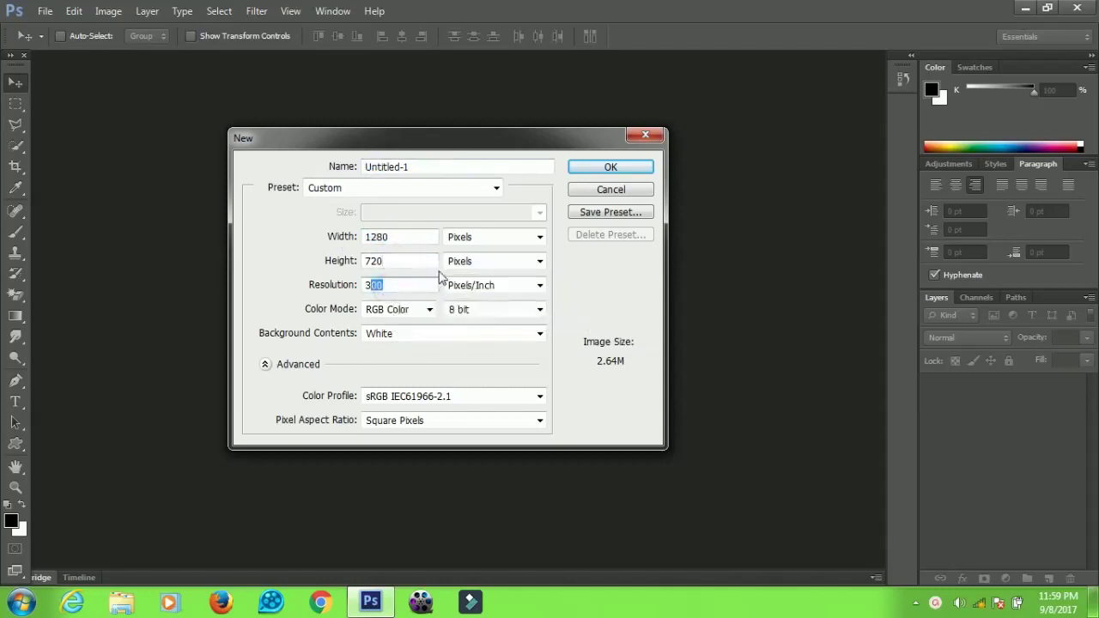
click(597, 168)
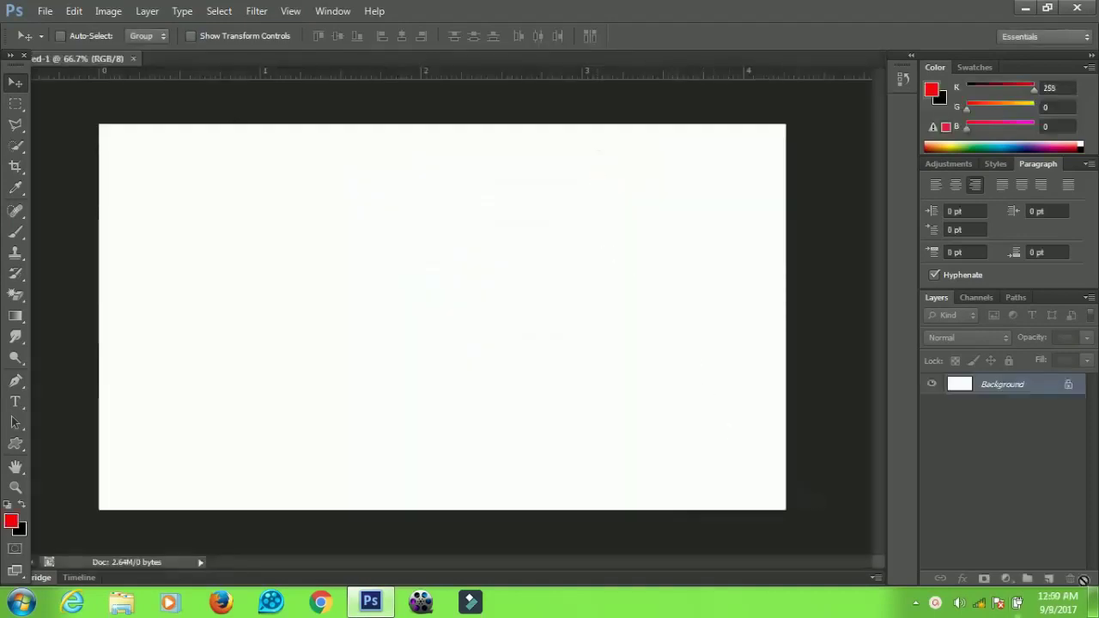
- Add a Solid Color fill layer in dark red #710000 above the Background
click(1006, 580)
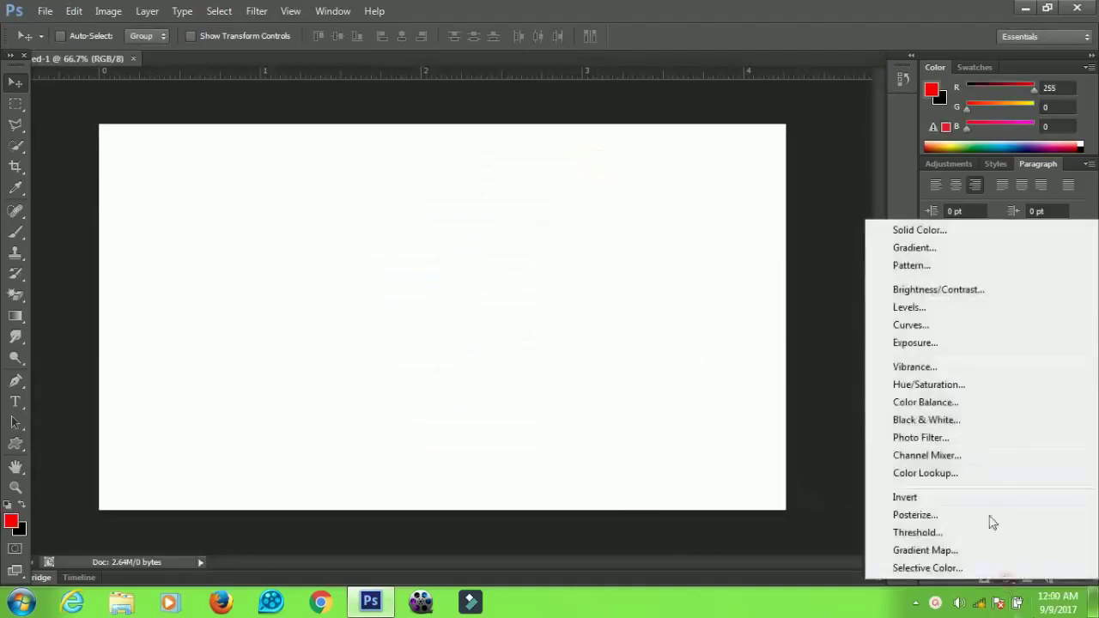
click(913, 230)
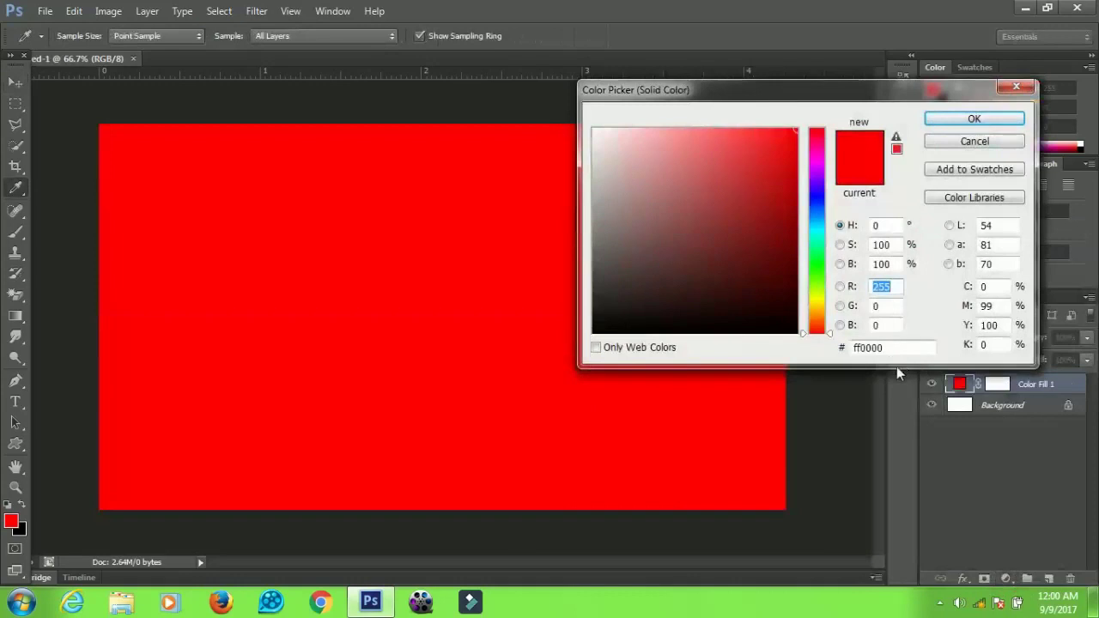
drag(902, 347, 796, 346)
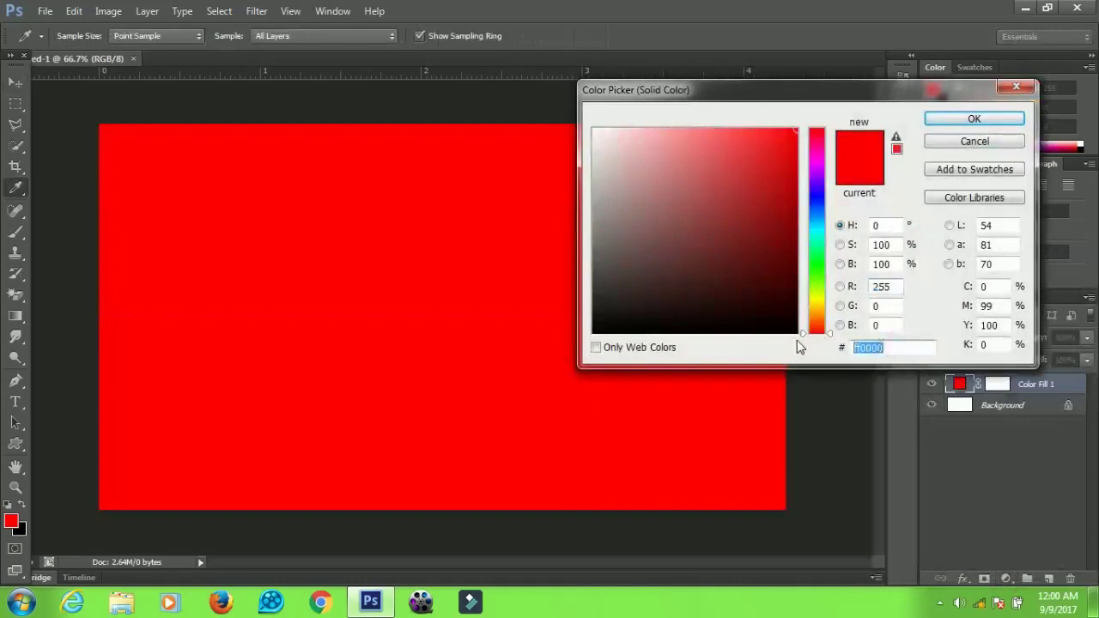
text(710000)
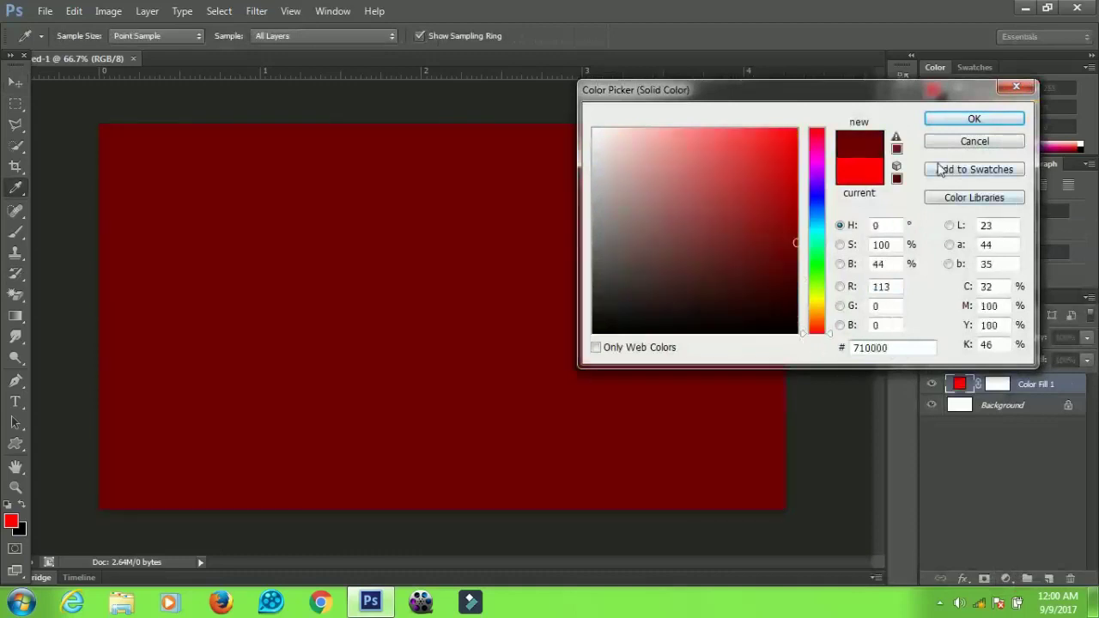
click(953, 125)
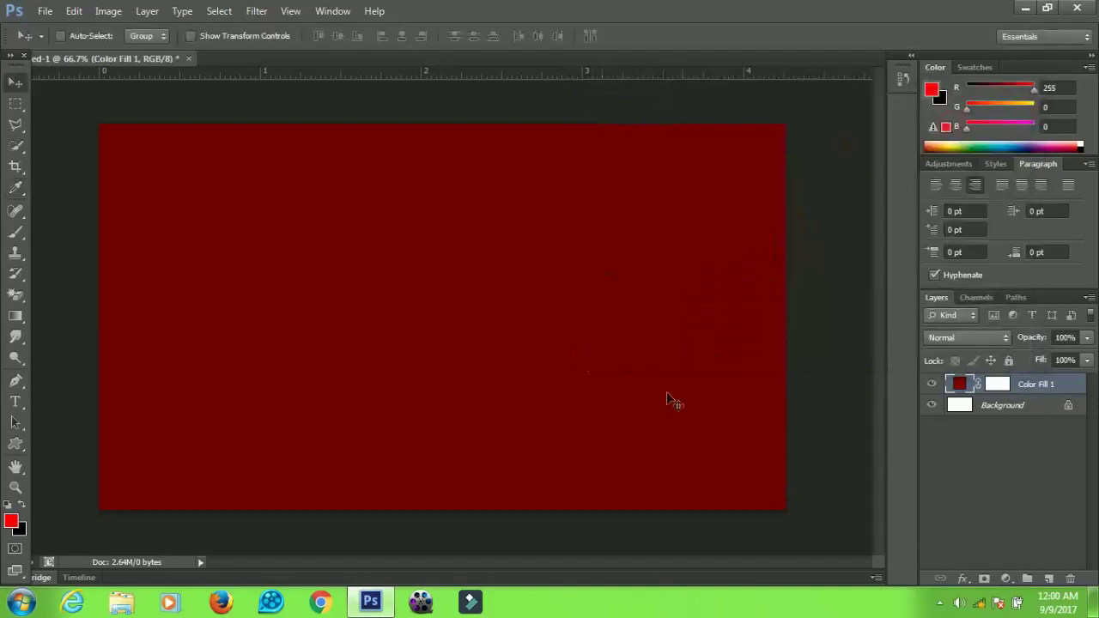
- Add a Gradient Fill layer using the Black, White gradient preset
click(1008, 580)
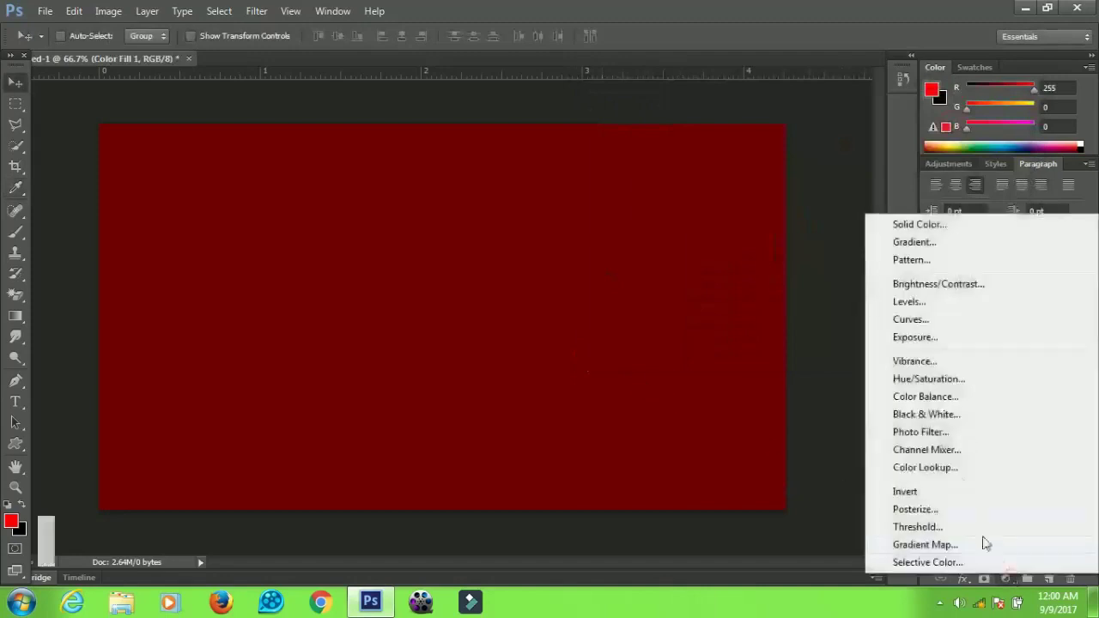
click(915, 243)
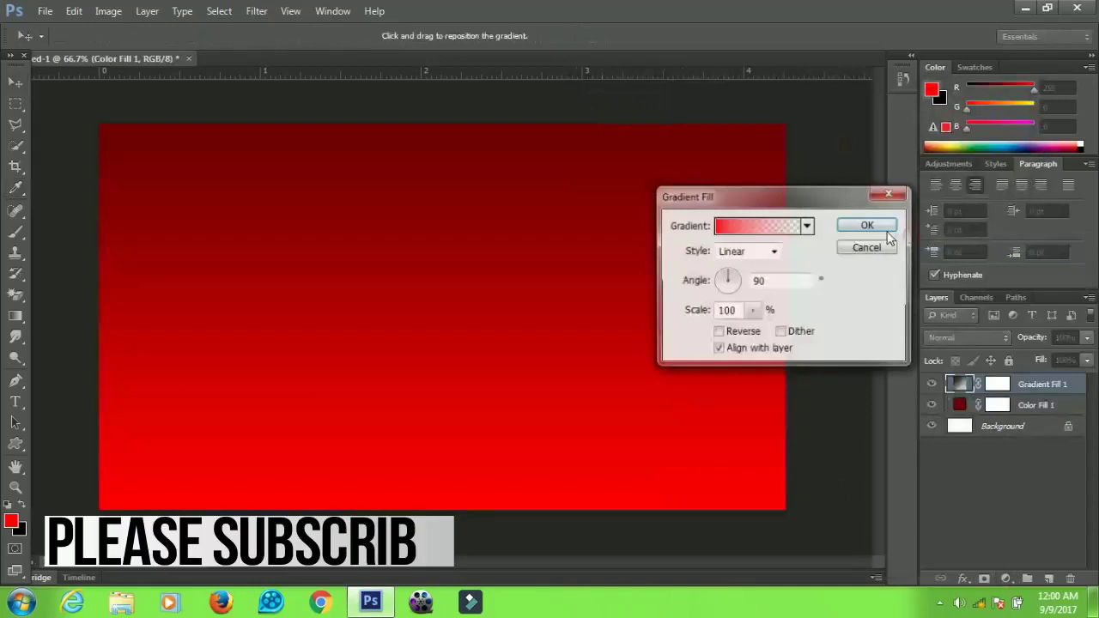
click(738, 227)
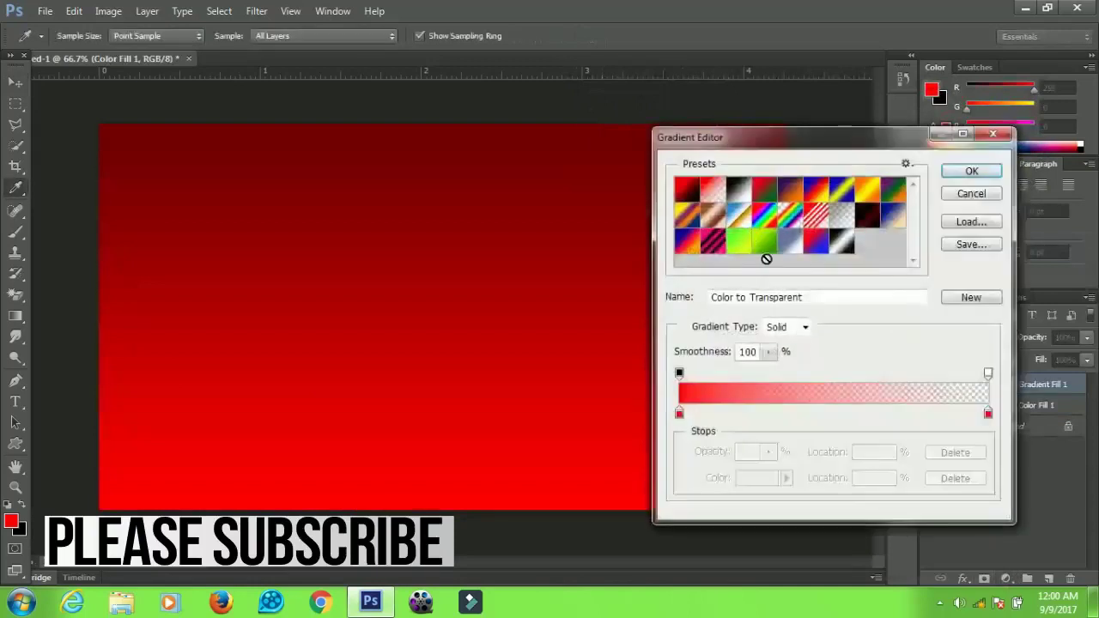
click(743, 197)
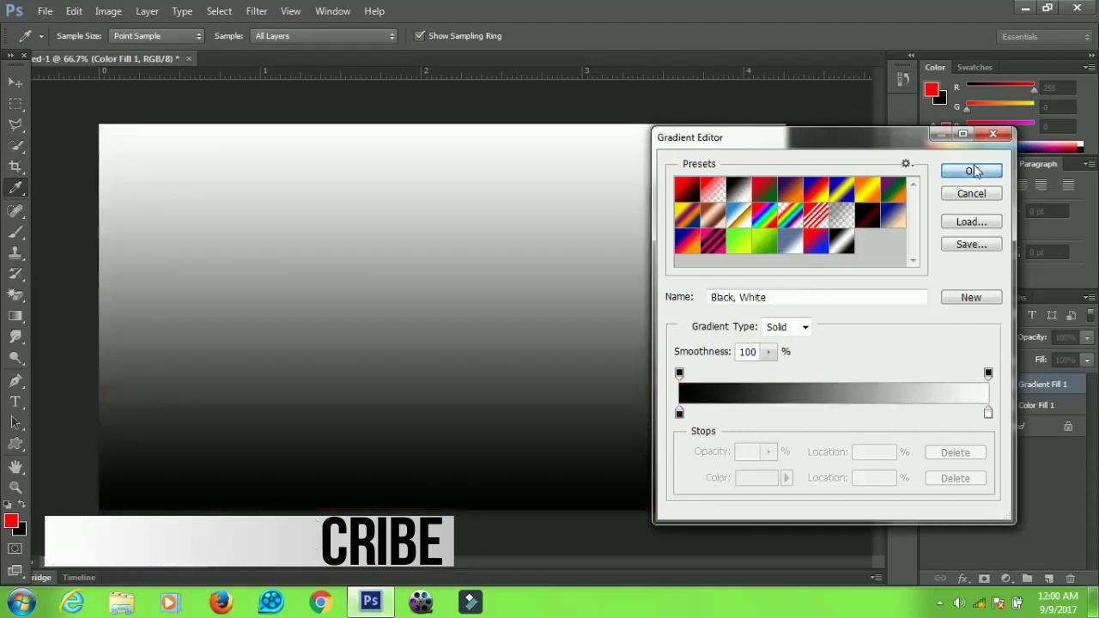
click(971, 171)
- Make the gradient Radial, Reversed, at 268% scale, and blend the layer in Overlay
click(732, 252)
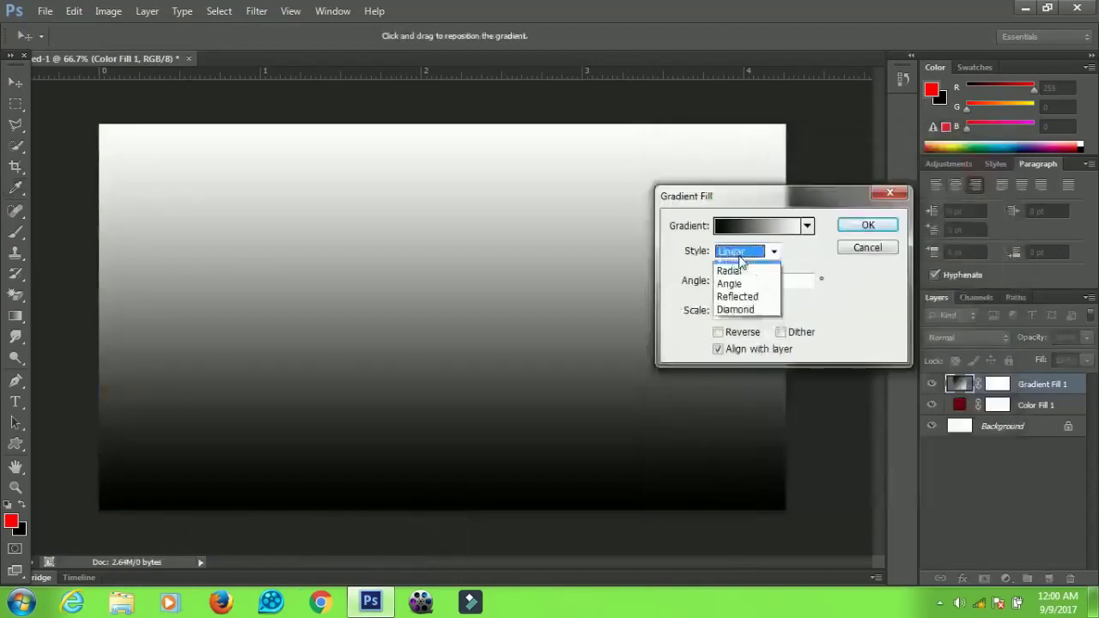
click(736, 286)
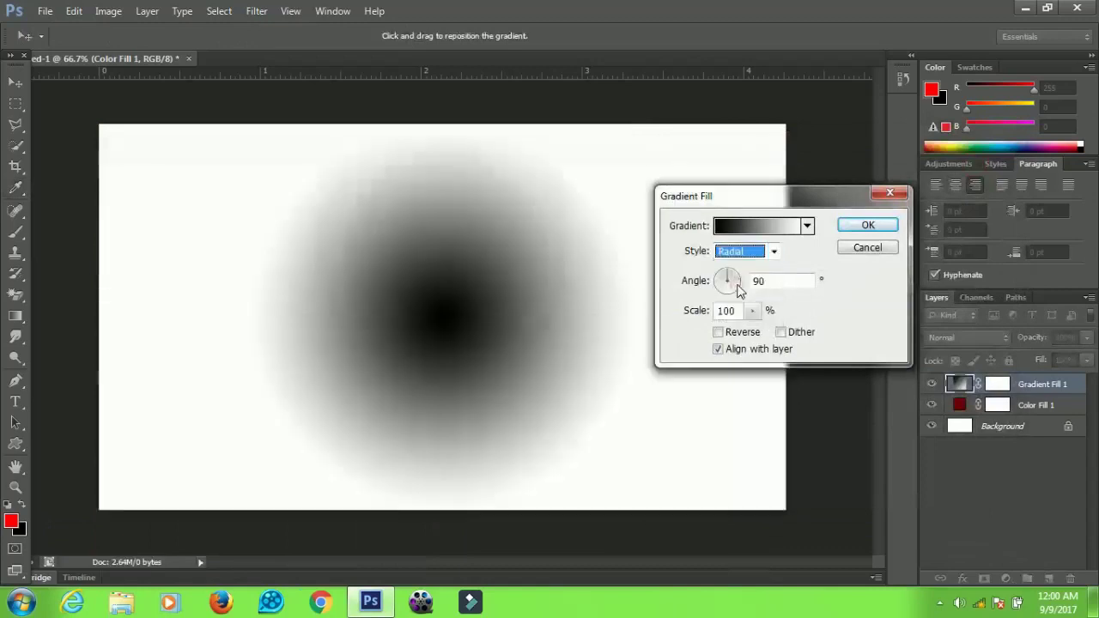
click(720, 334)
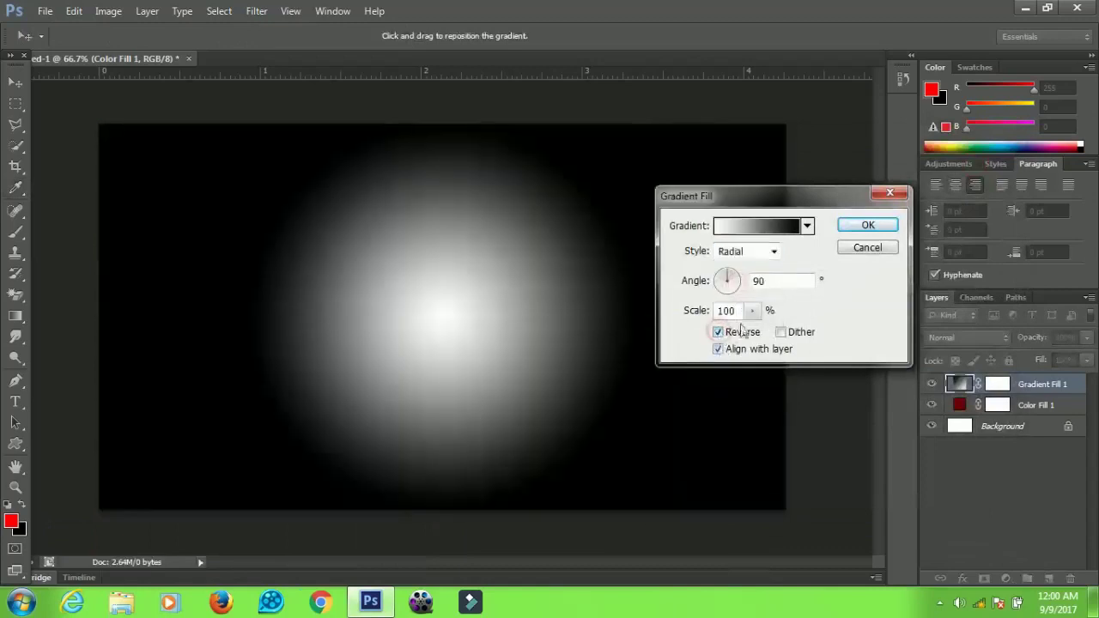
drag(753, 311, 767, 331)
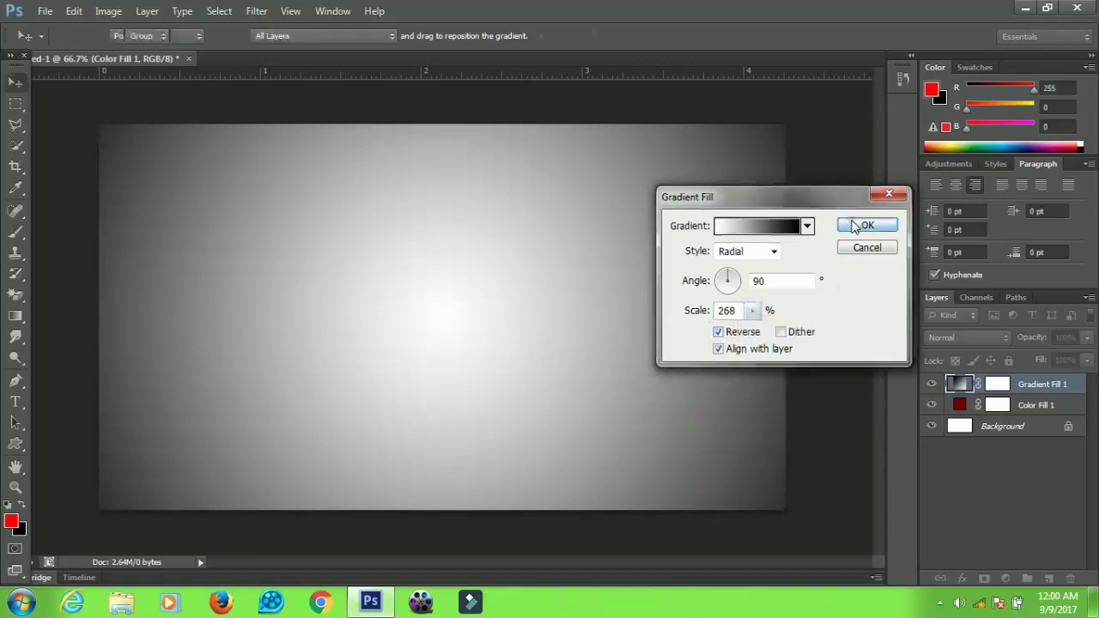
click(856, 225)
click(945, 335)
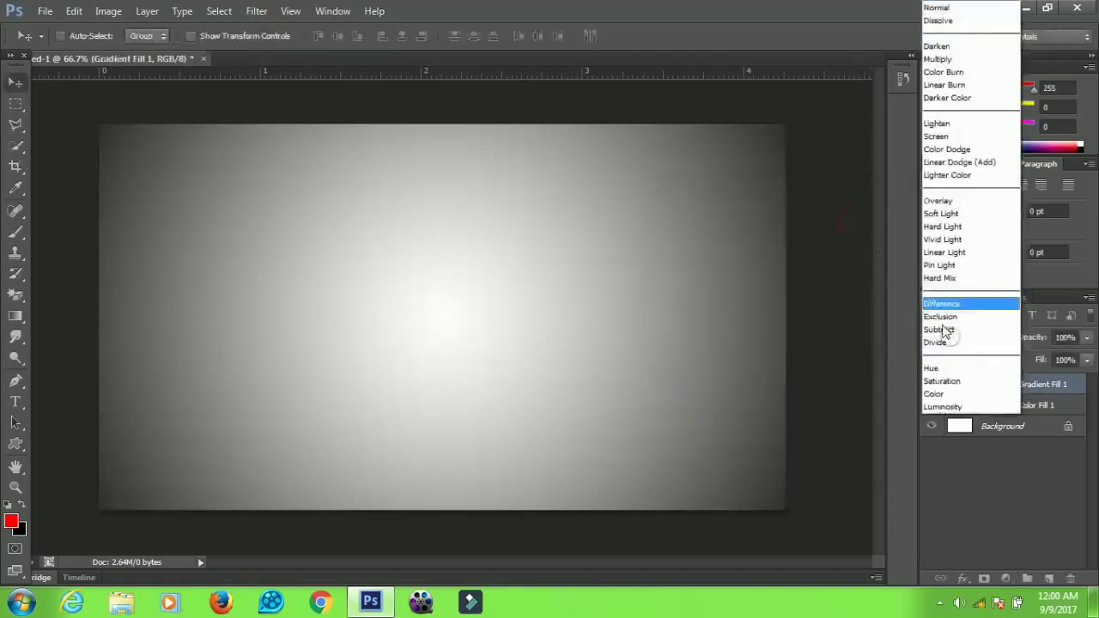
click(940, 200)
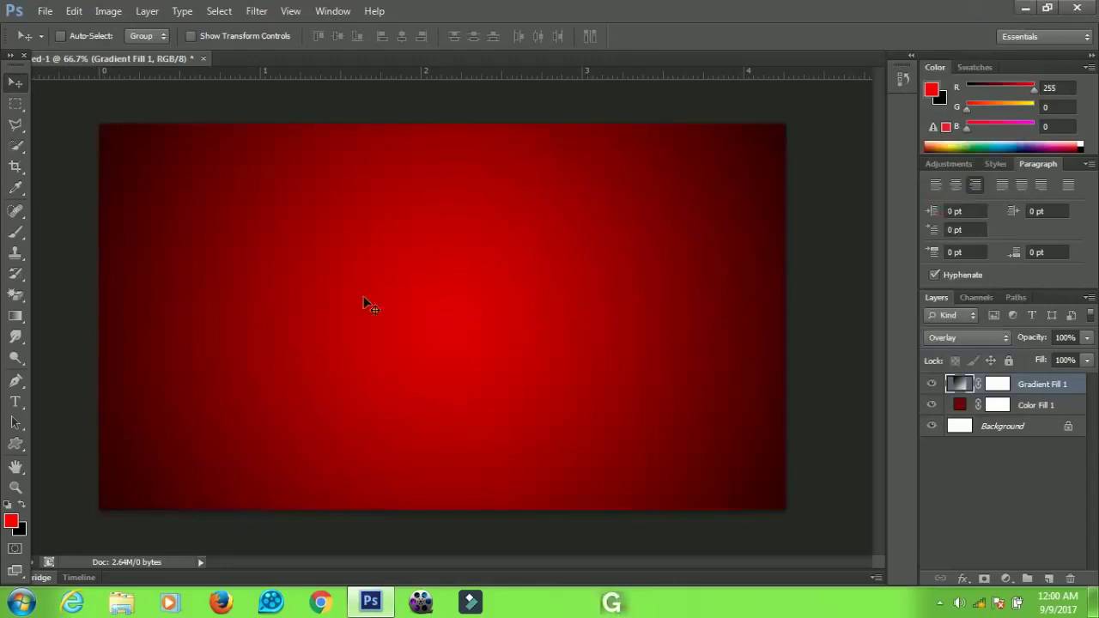
- Add a text layer with the letter 'G' in Bebas Neue left of centre
key(t)
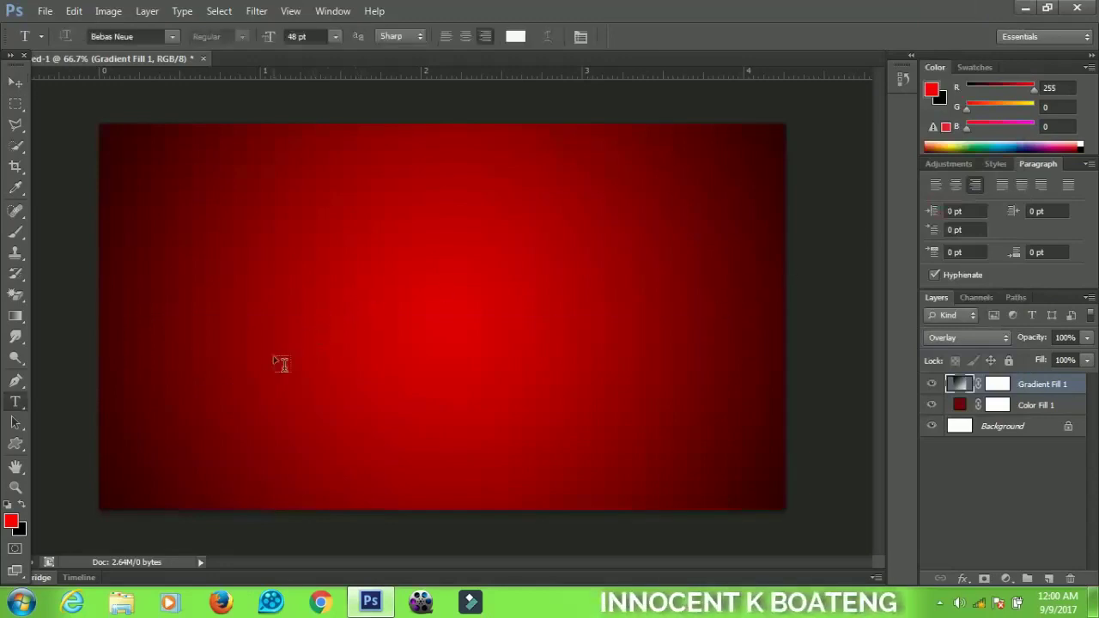
click(263, 344)
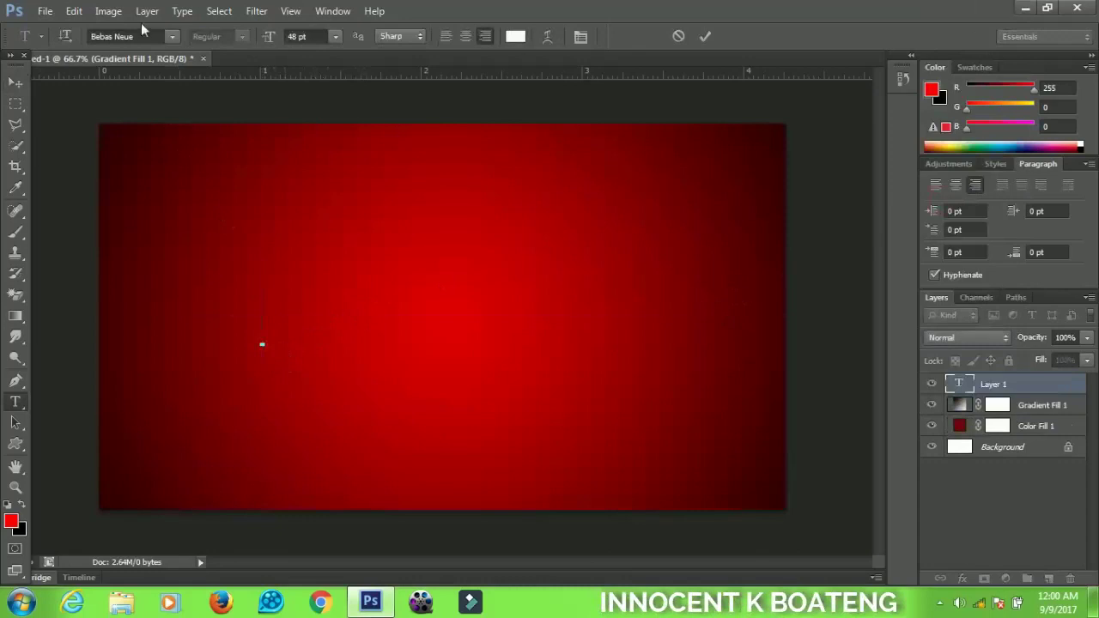
click(112, 36)
key(Return)
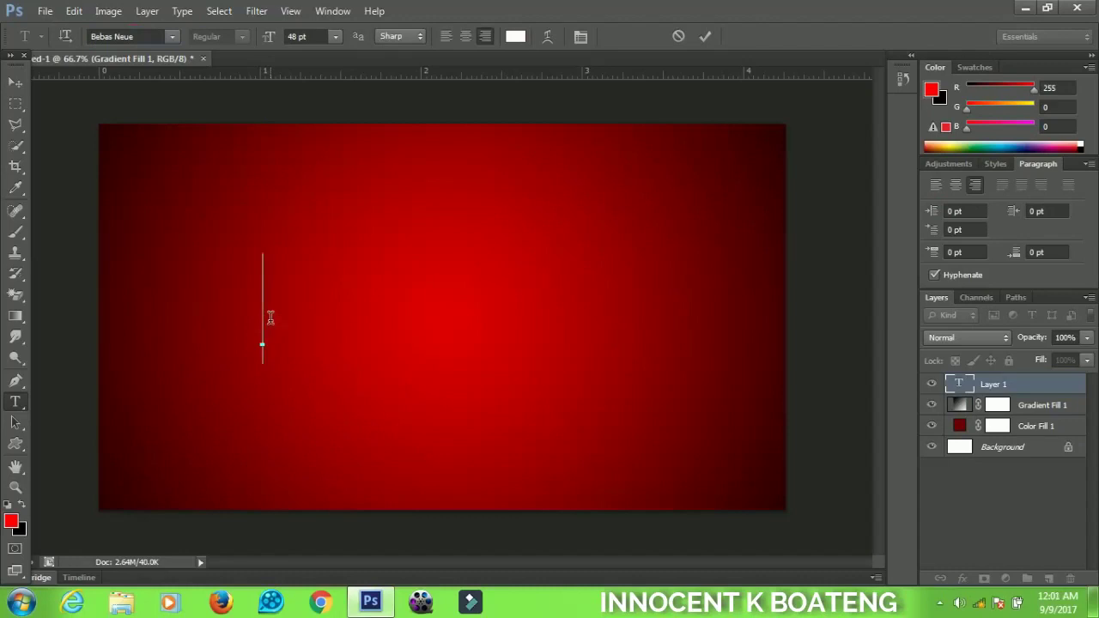
text(G)
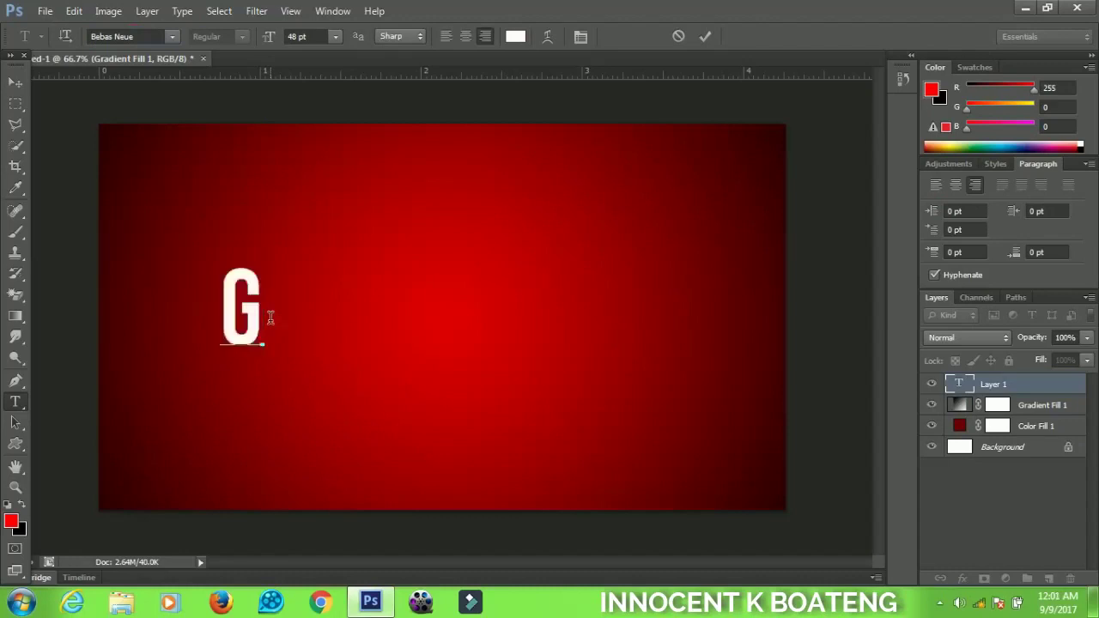
click(13, 86)
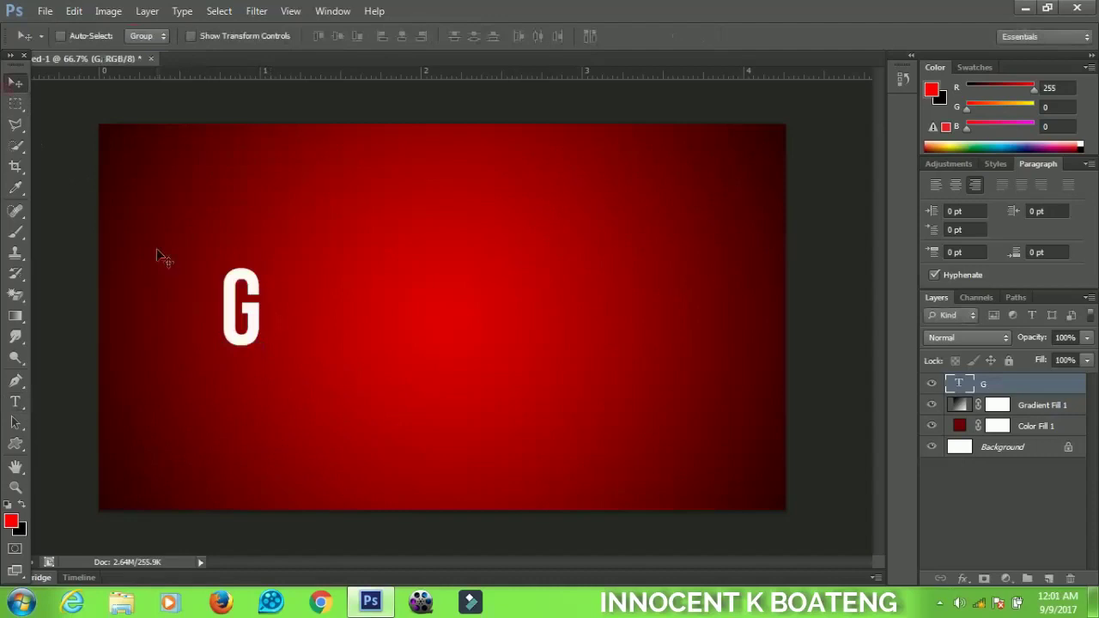
- Scale the G up about two and a half times and centre it on the canvas
key(ctrl+t)
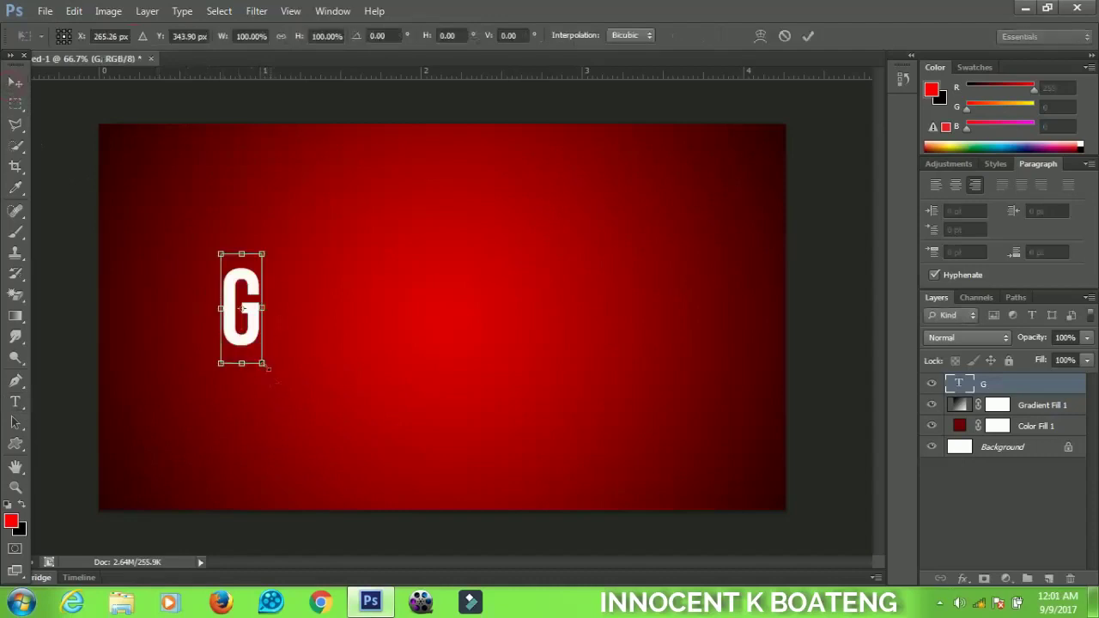
drag(262, 363, 355, 432)
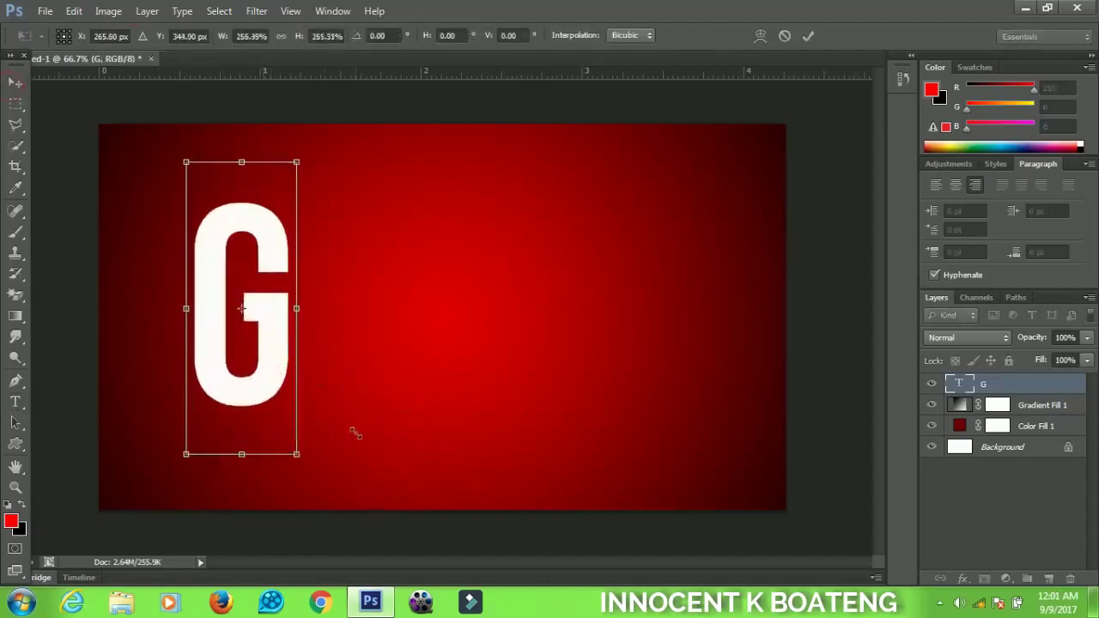
double_click(283, 360)
drag(237, 364, 428, 364)
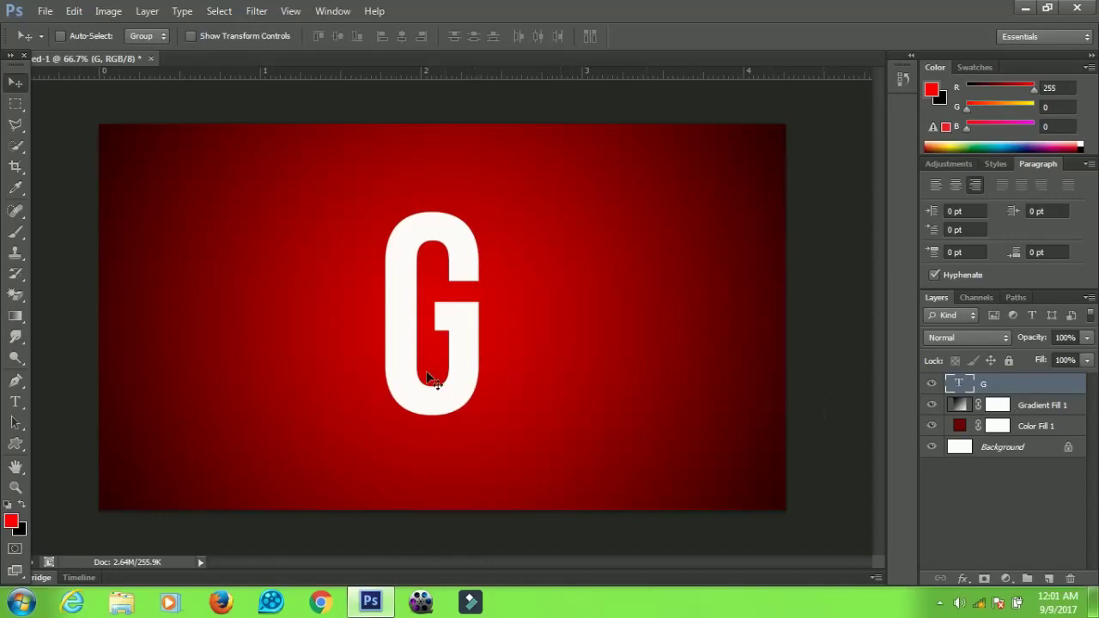
- Lower the G layer's Fill to 0%
click(1087, 360)
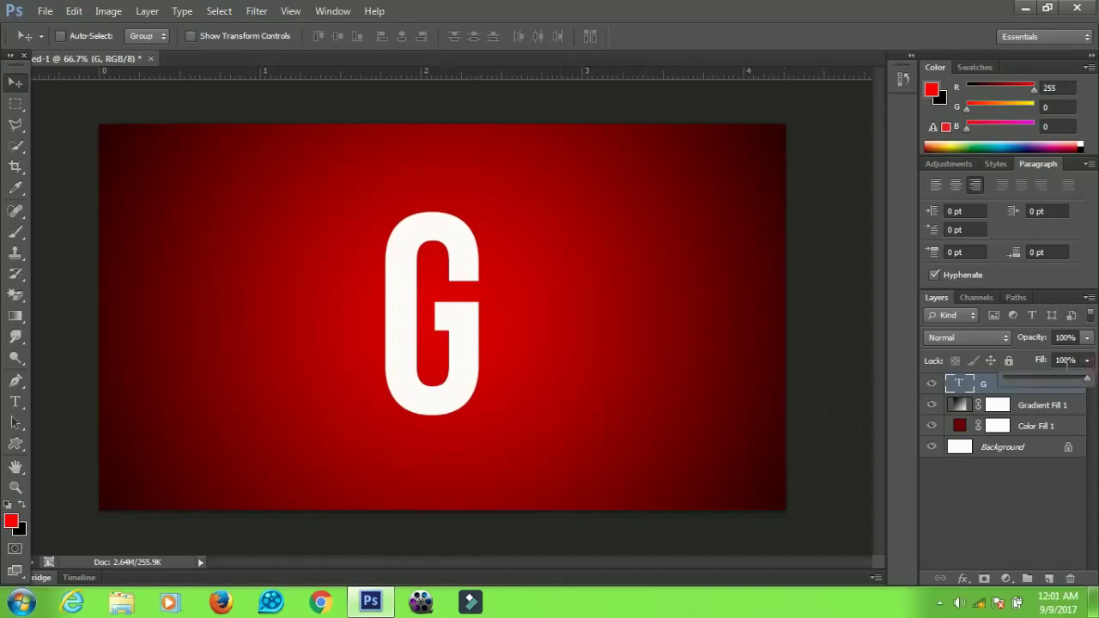
drag(1037, 380, 986, 380)
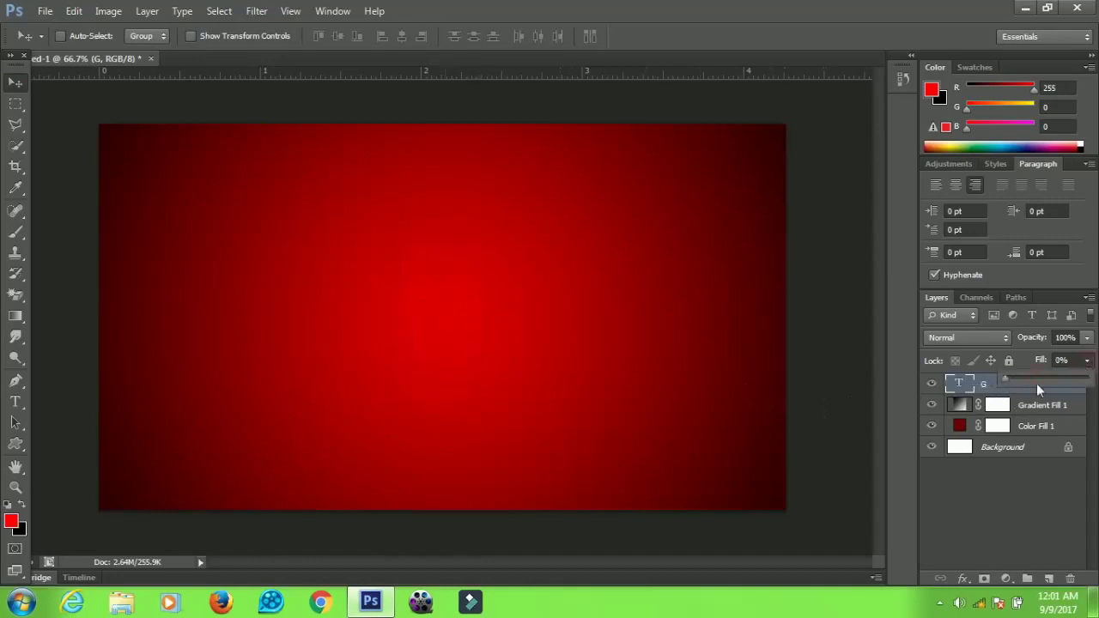
click(988, 389)
- Give the G a deep Pillow Emboss Bevel & Emboss effect in Blending Options
right_click(989, 392)
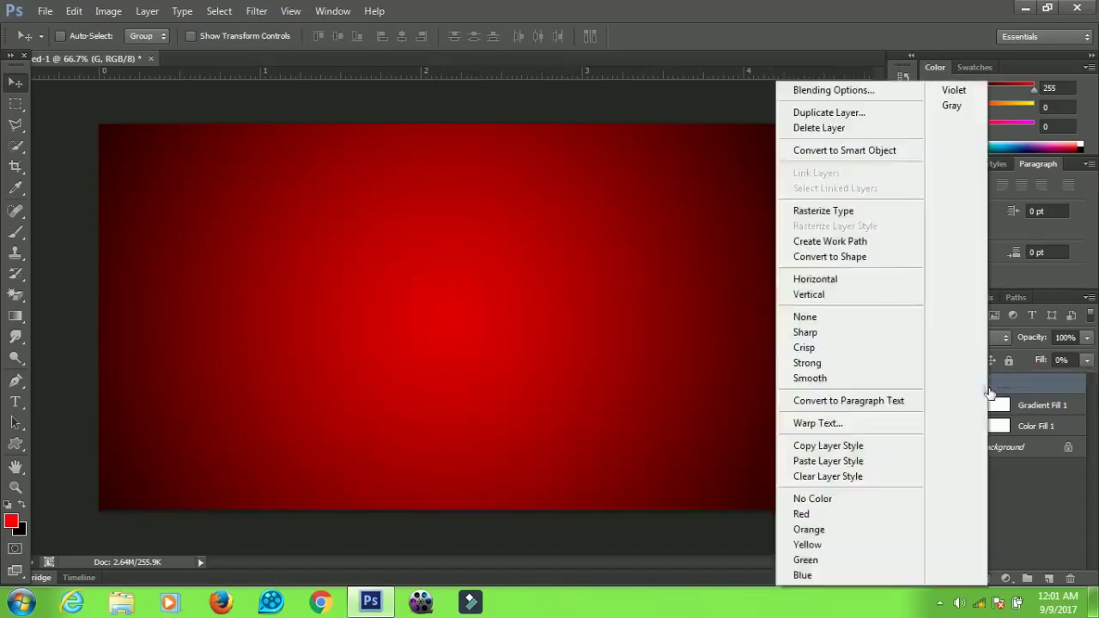
click(826, 96)
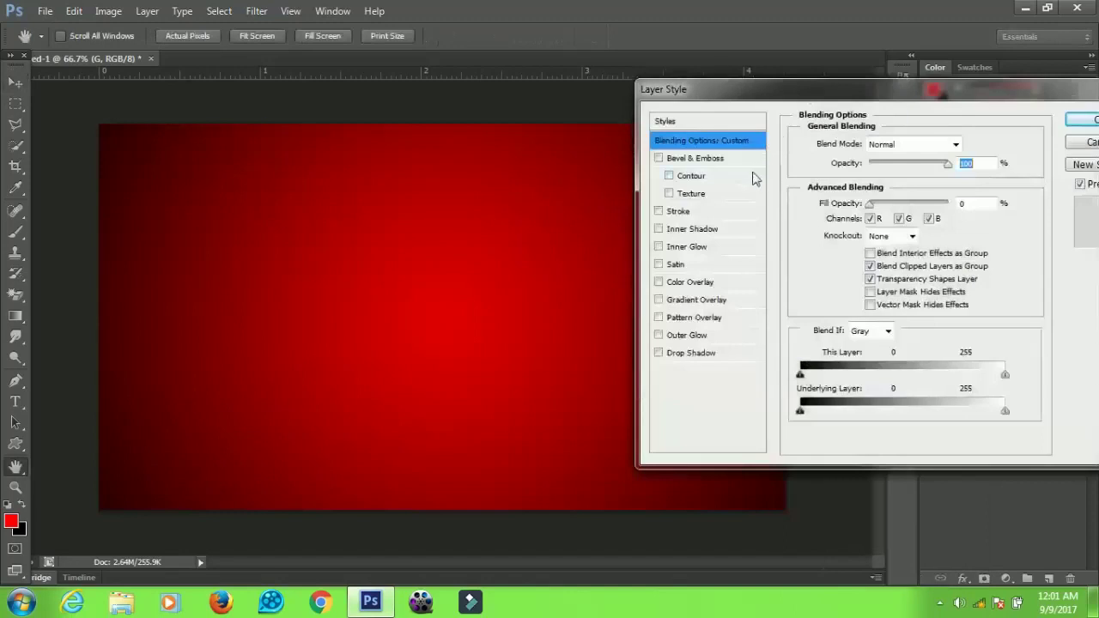
drag(730, 95, 739, 108)
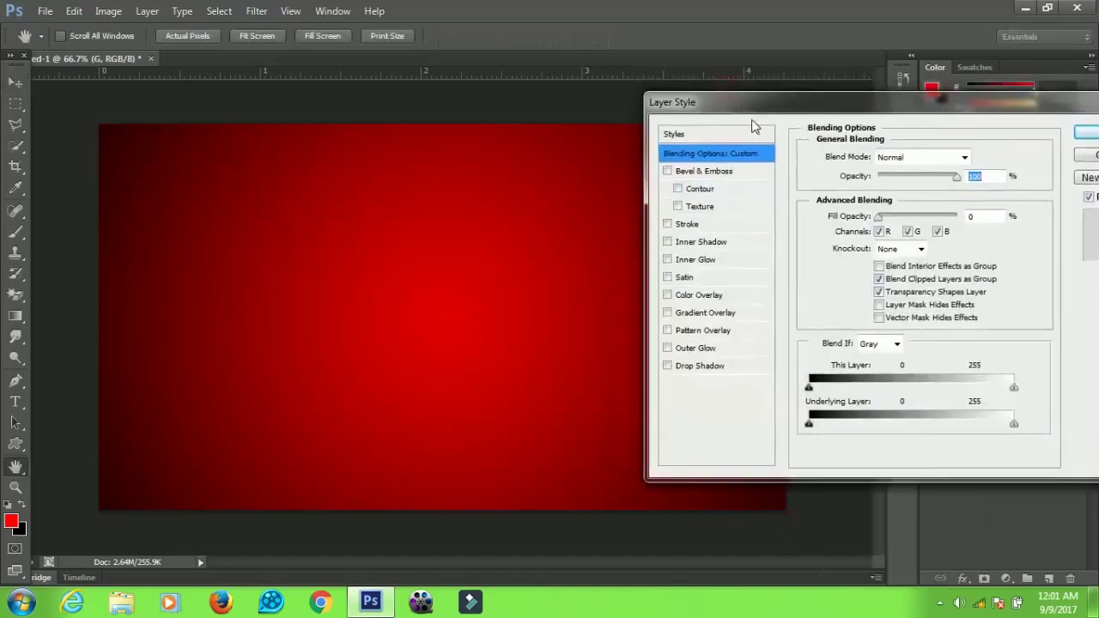
click(712, 171)
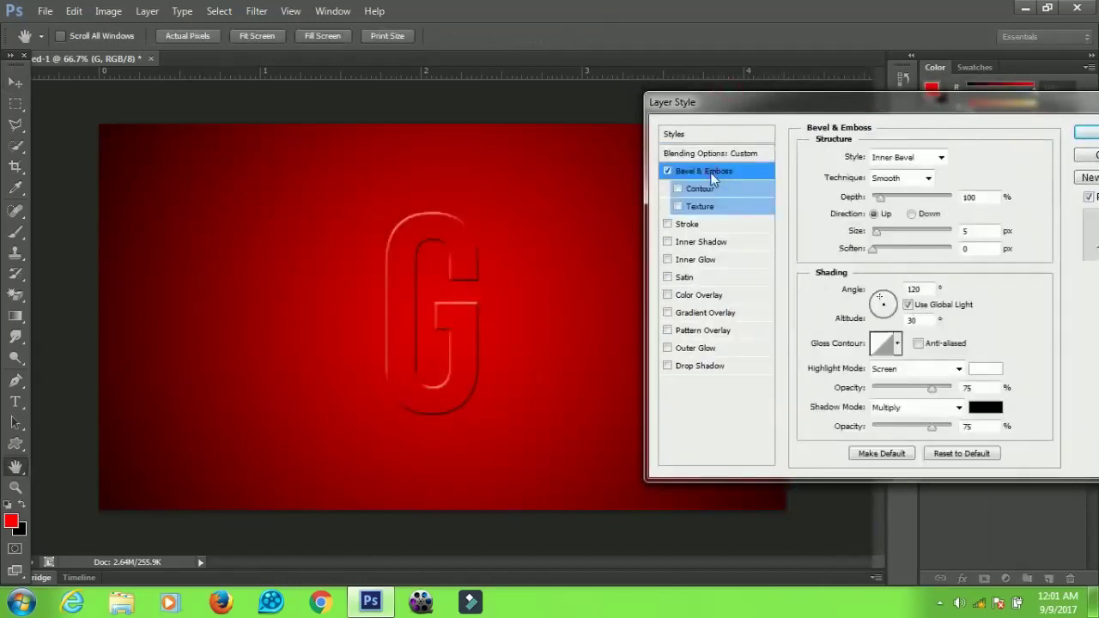
click(915, 160)
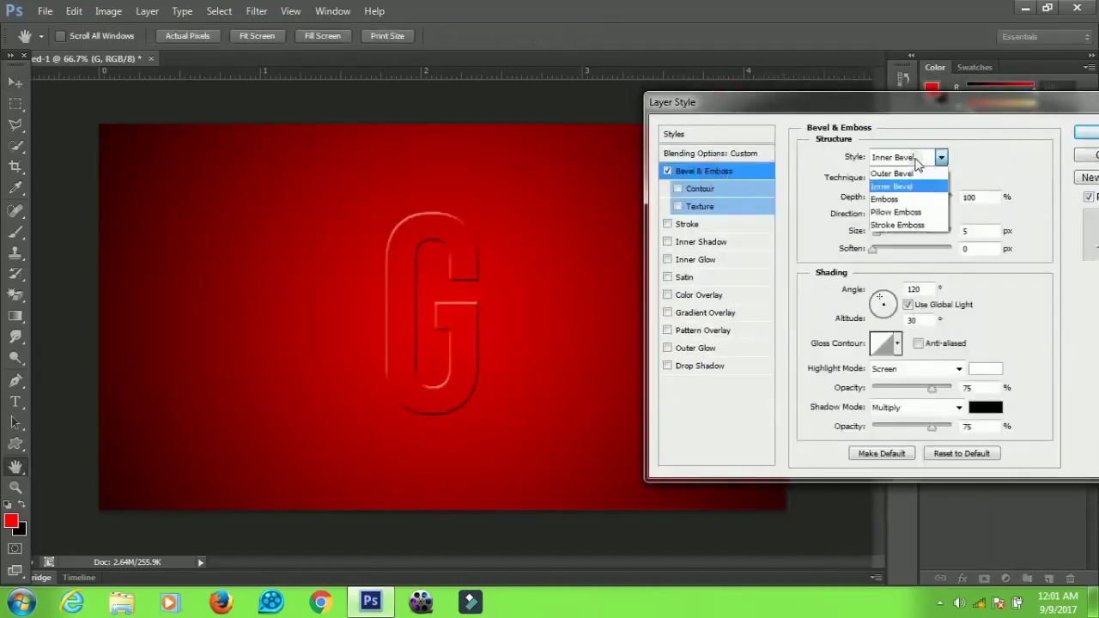
click(896, 212)
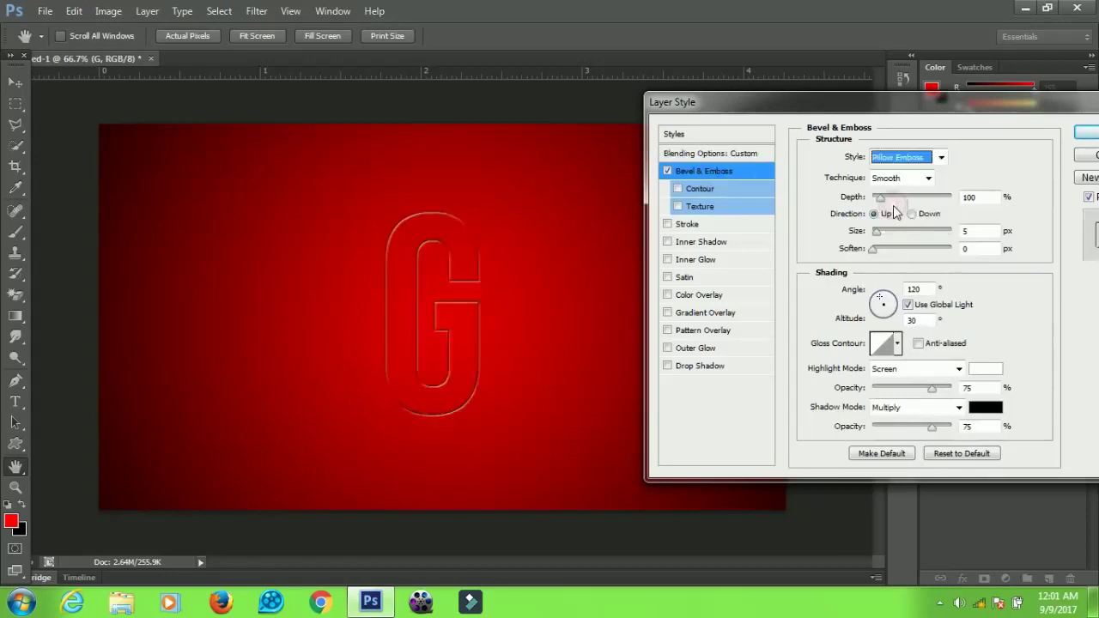
drag(891, 200, 932, 201)
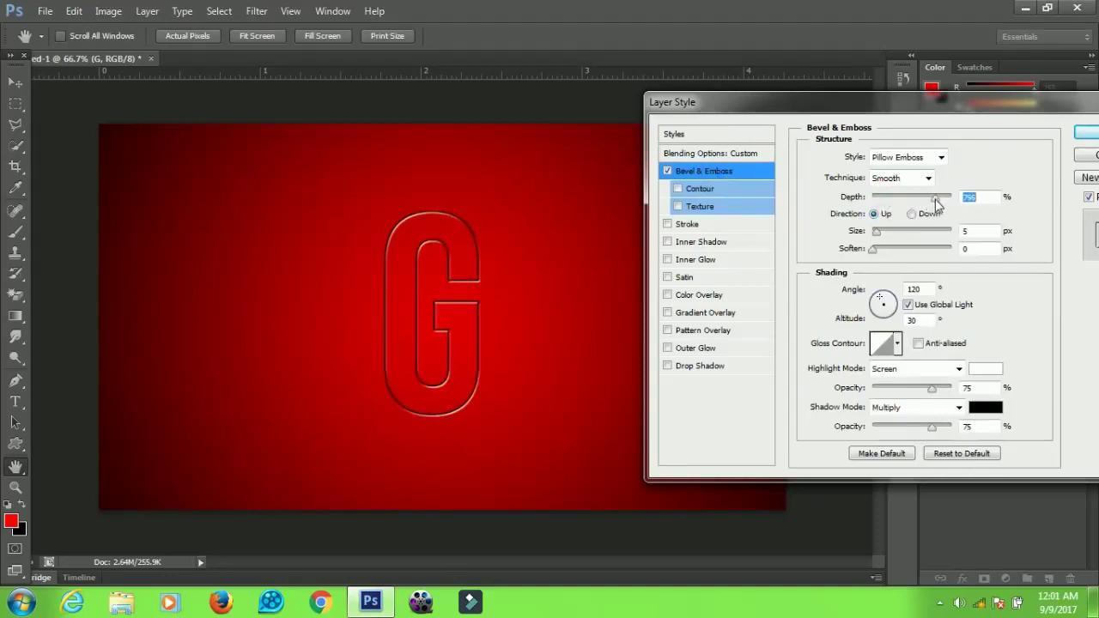
drag(938, 201, 939, 200)
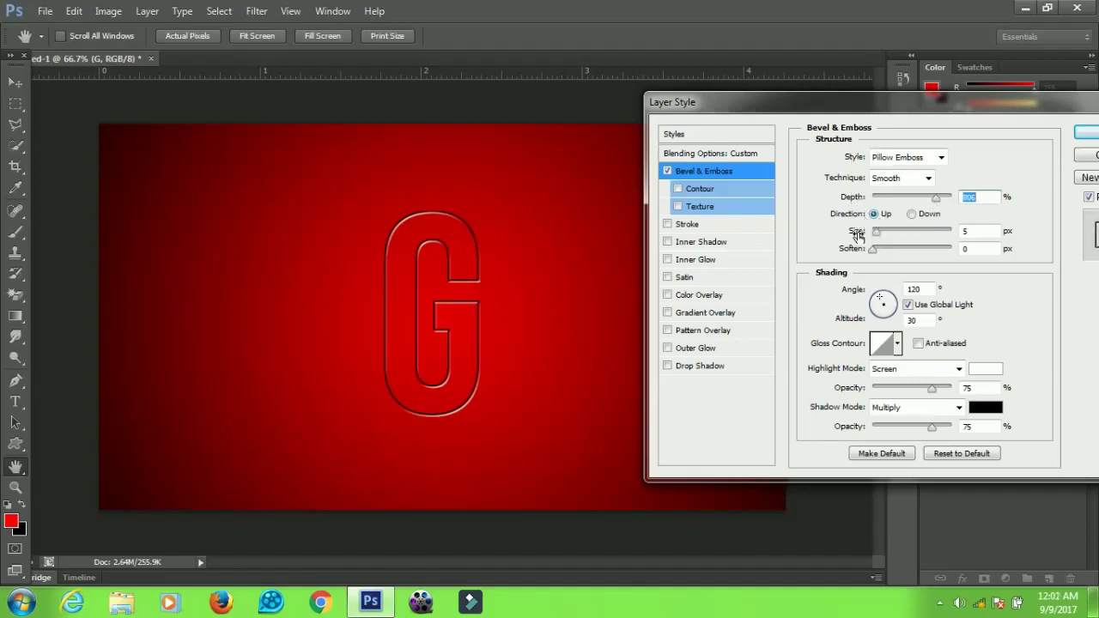
- Add a pure red (ff0000) Inside stroke to the G and enable Inner Shadow
click(687, 227)
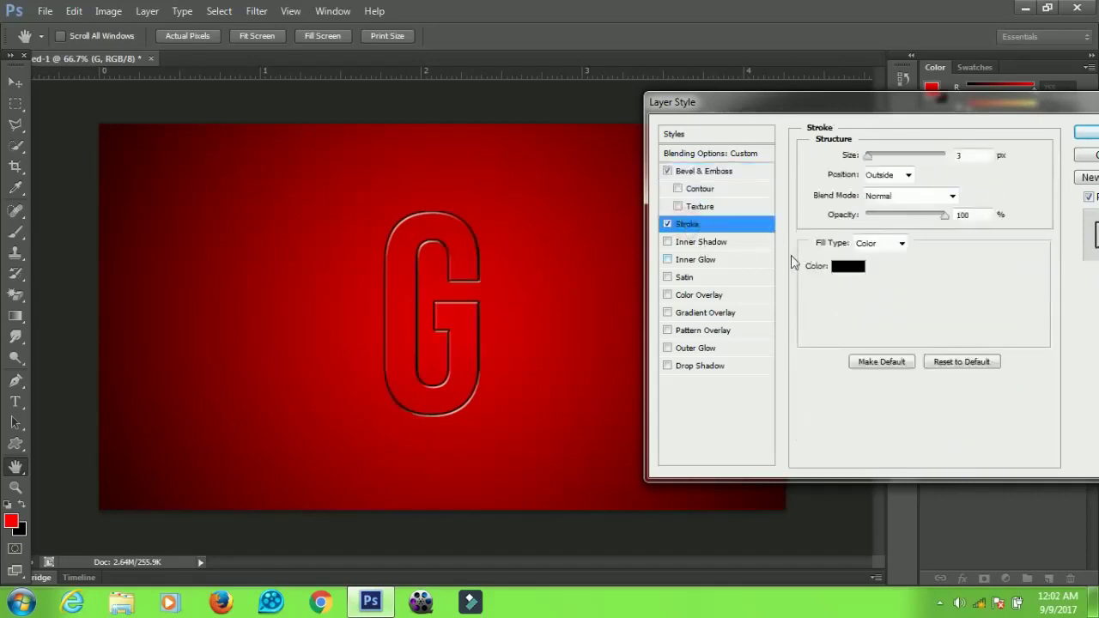
click(846, 267)
drag(779, 148, 827, 115)
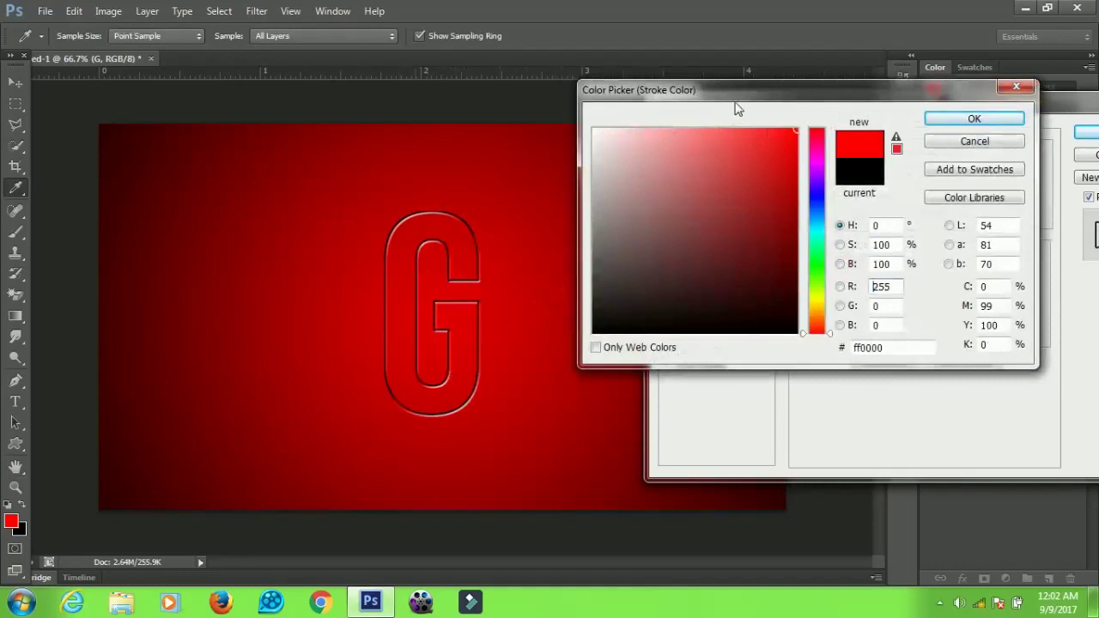
click(944, 120)
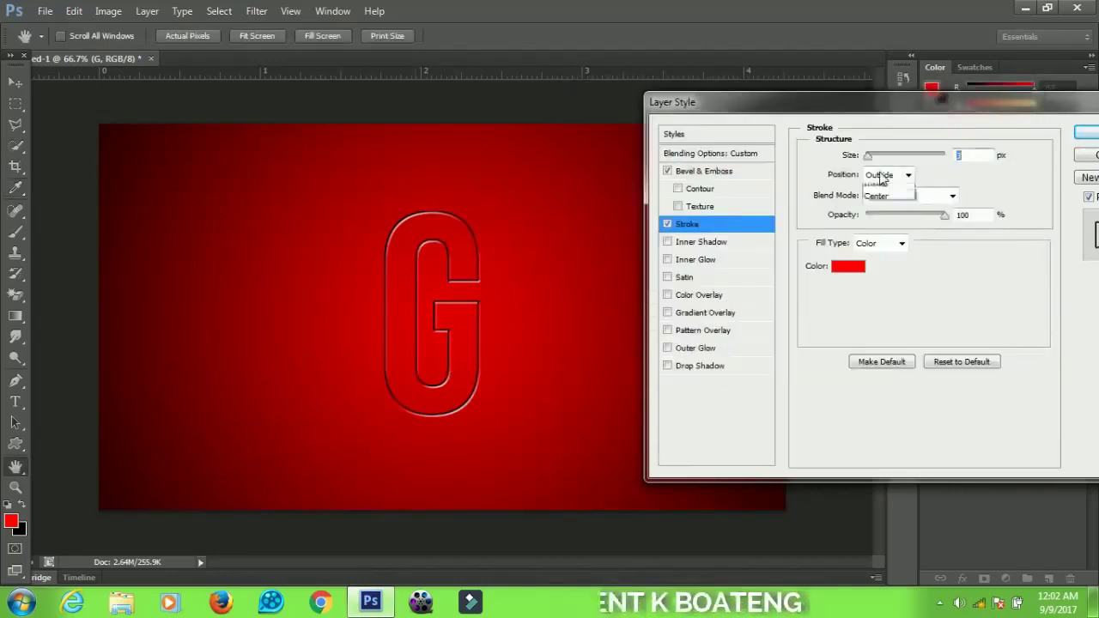
click(881, 176)
click(876, 205)
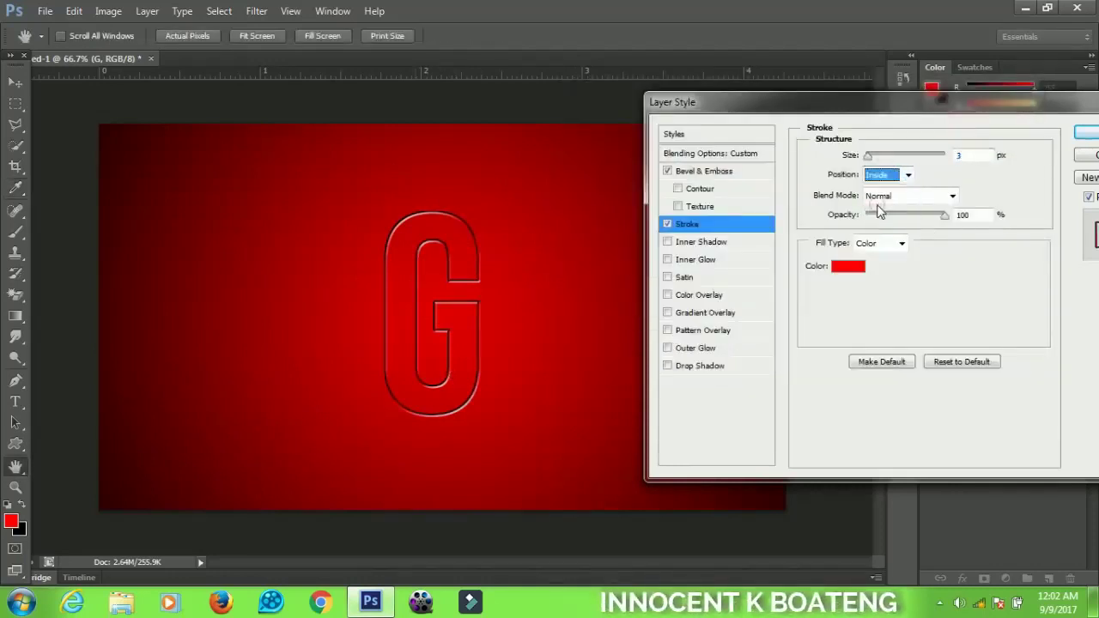
click(712, 242)
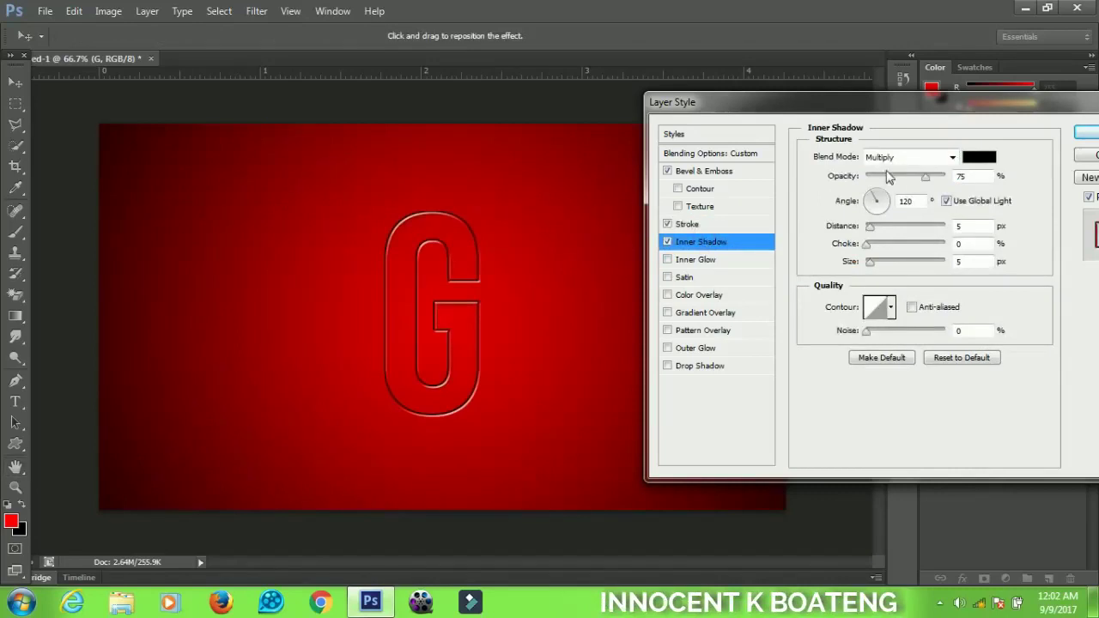
- Set the Inner Shadow blend mode to Normal and enable Gradient Overlay
click(890, 158)
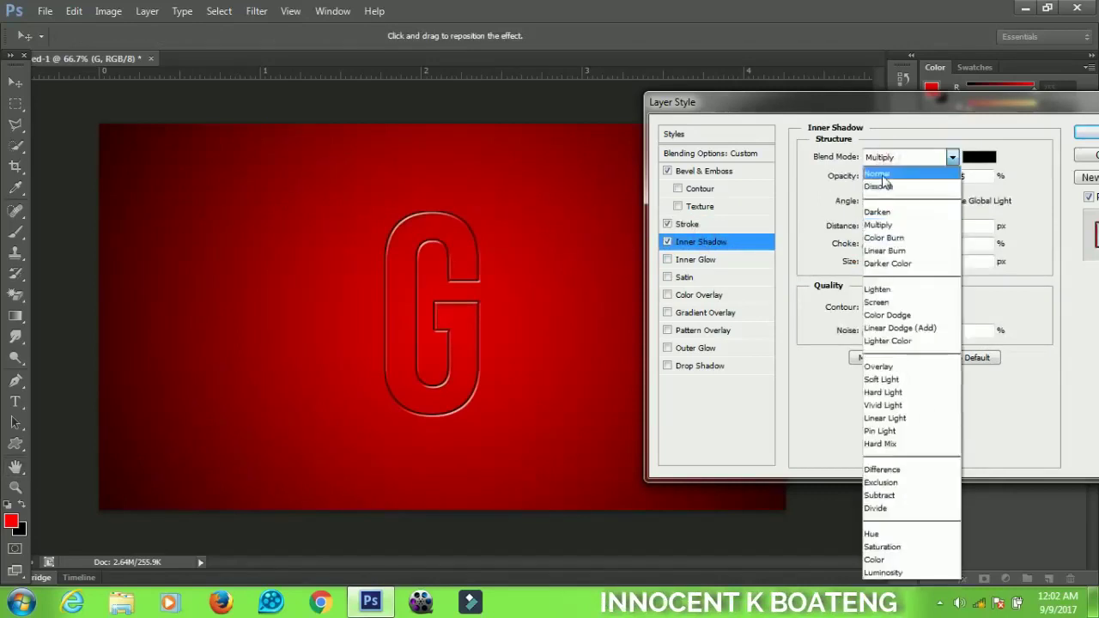
click(878, 174)
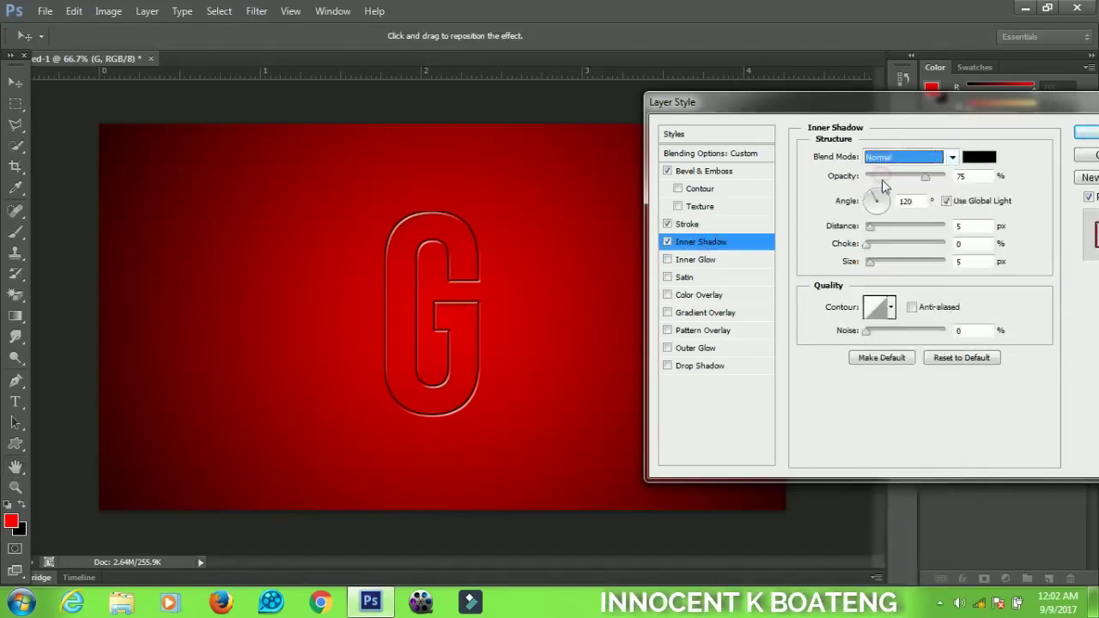
click(695, 316)
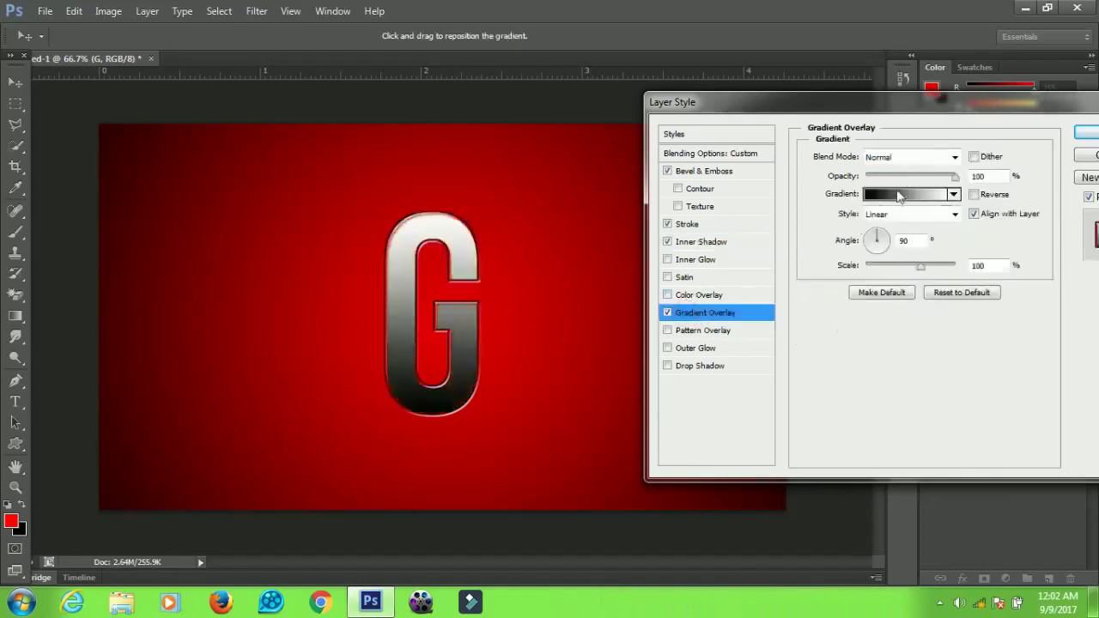
- Use a black-white-black overlay gradient with near-black and fcfafa stops, faded to about 13% opacity
click(899, 196)
click(842, 252)
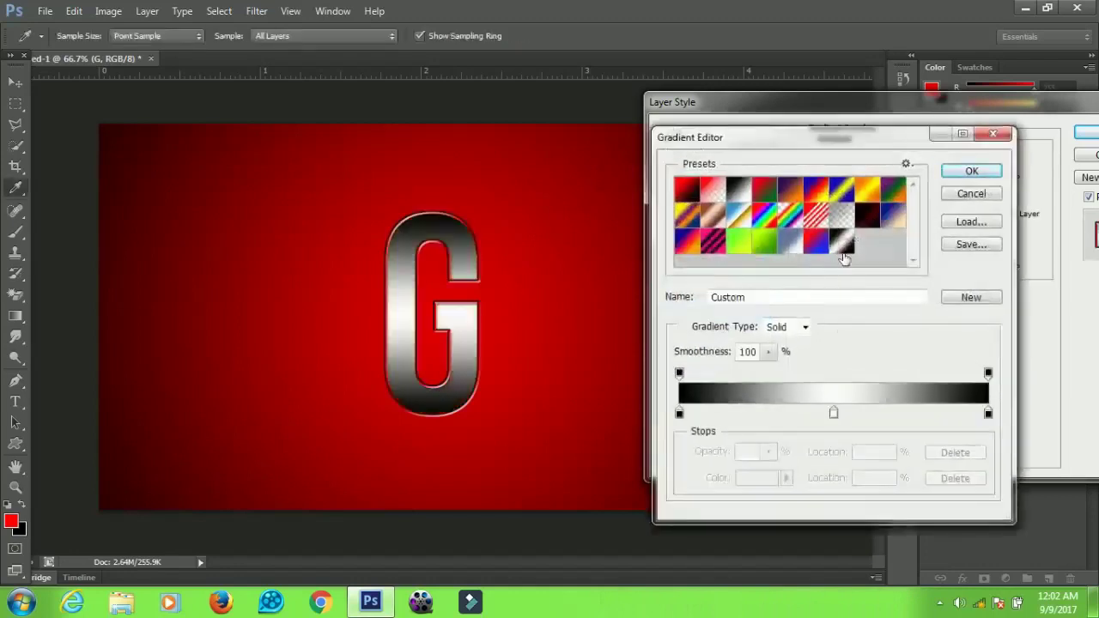
double_click(679, 414)
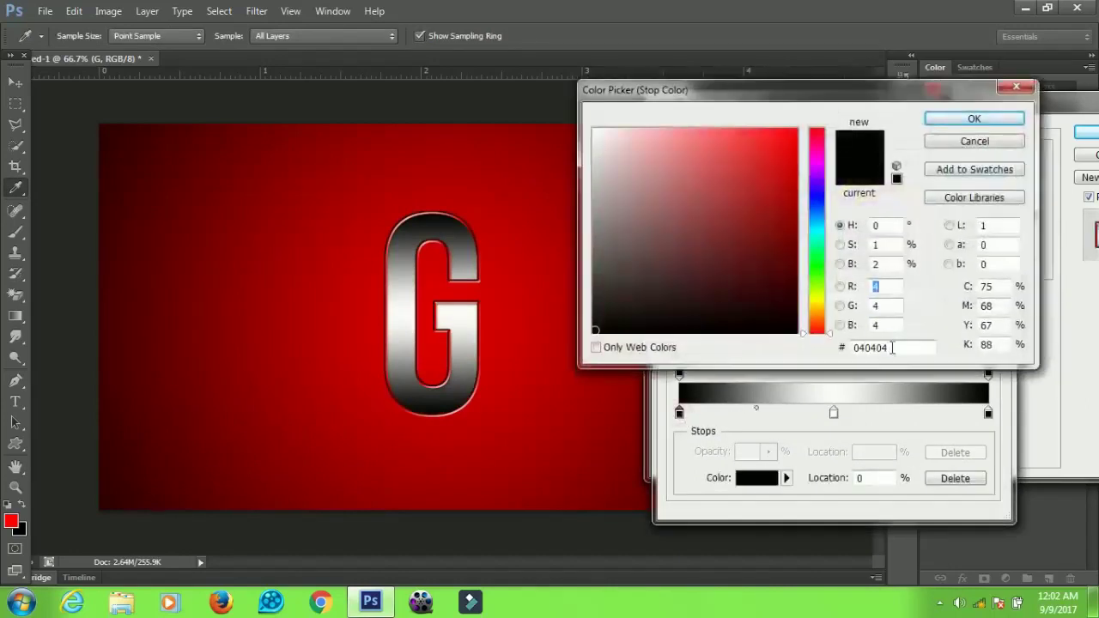
click(892, 347)
click(973, 119)
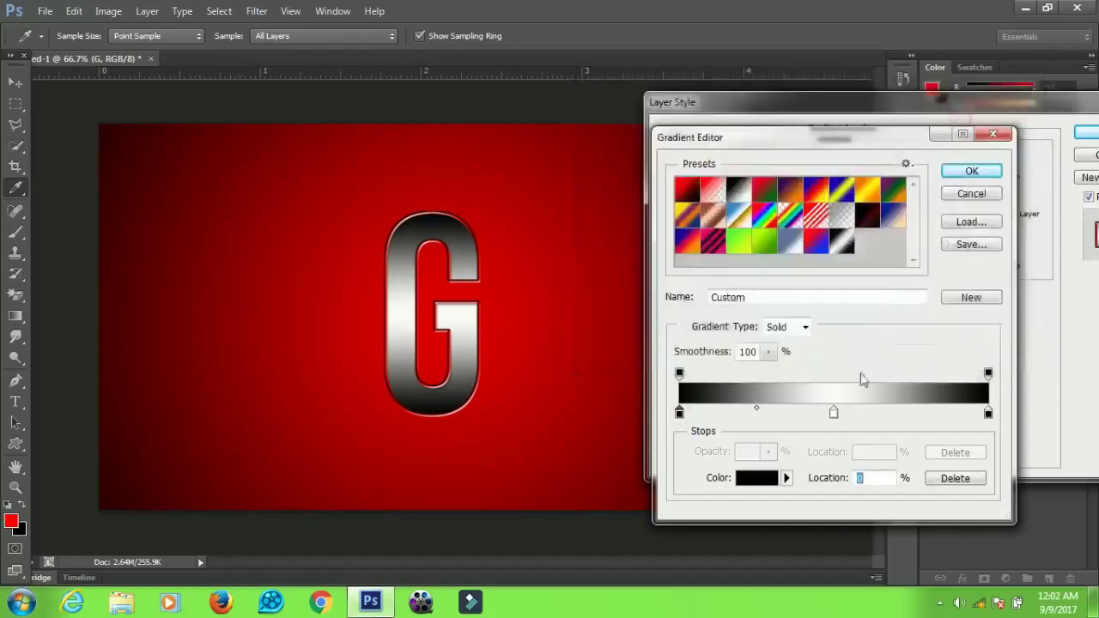
double_click(833, 413)
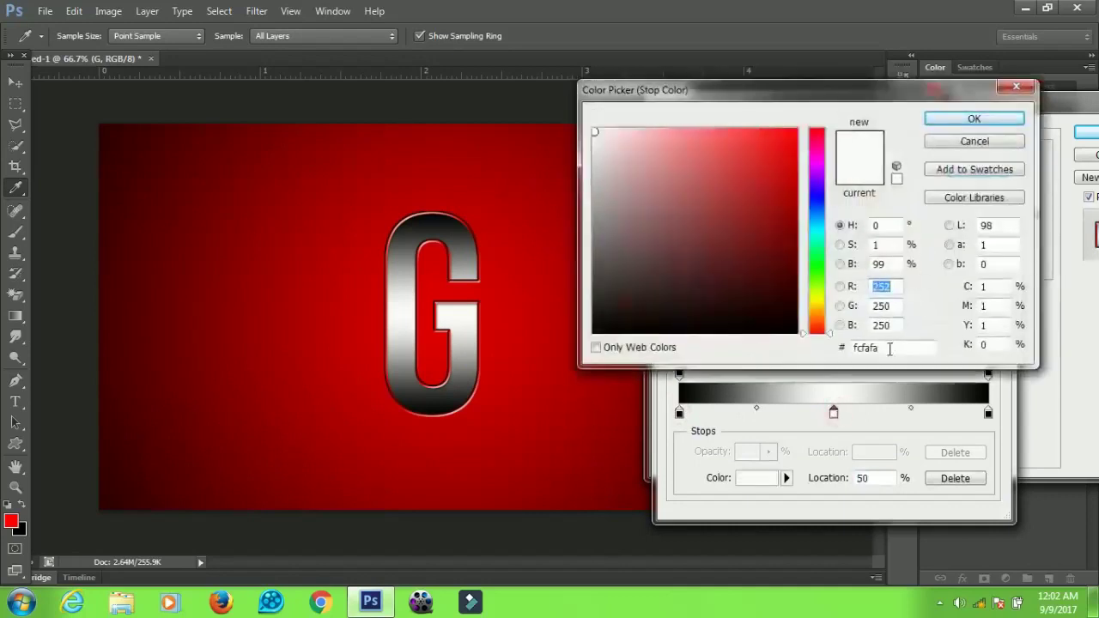
click(889, 349)
click(941, 126)
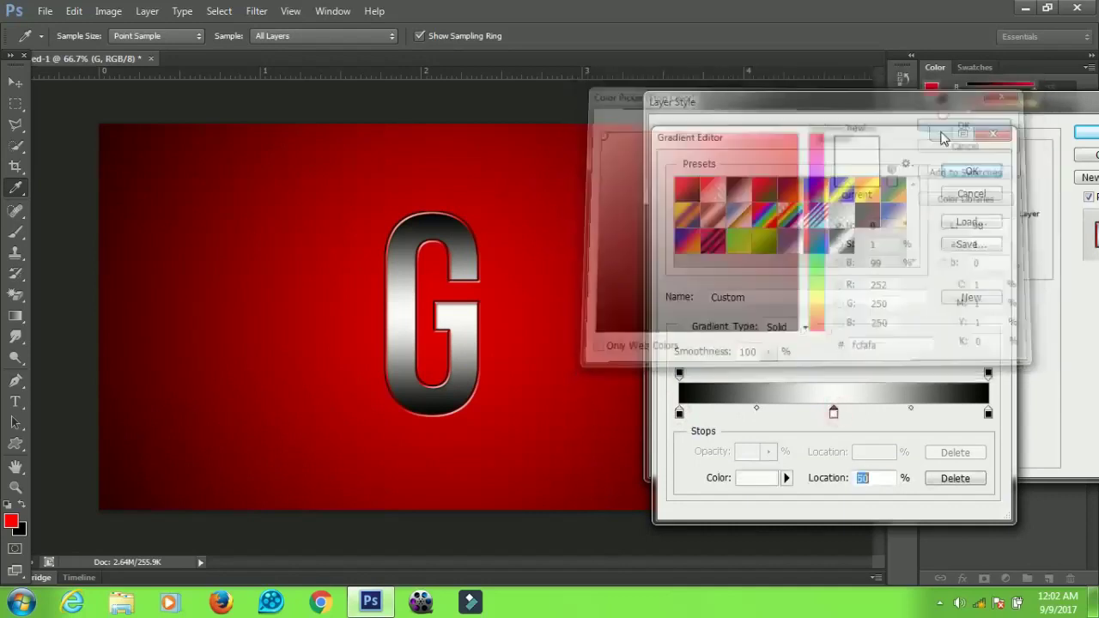
click(971, 171)
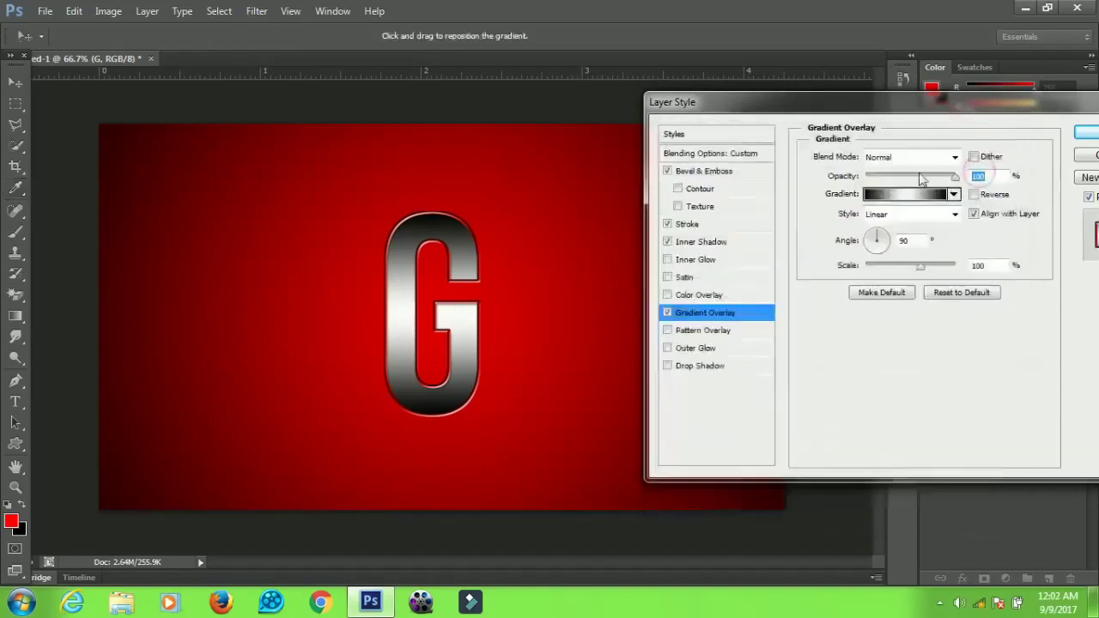
drag(927, 179, 883, 181)
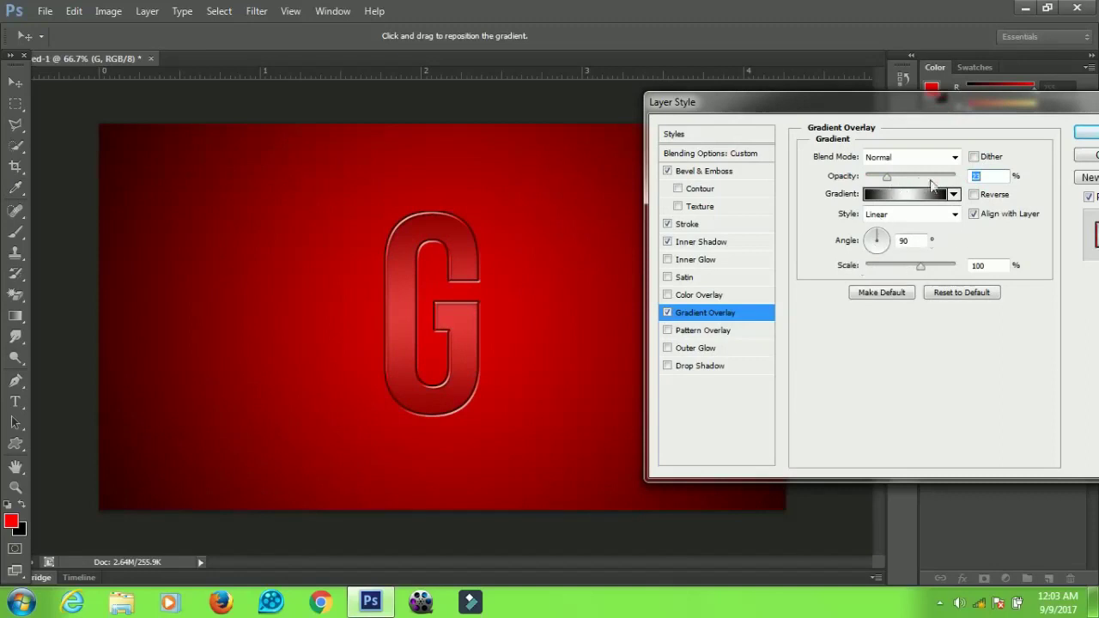
- Add a cyan #00e0f4 Outer Glow to the G and apply the layer style
click(696, 352)
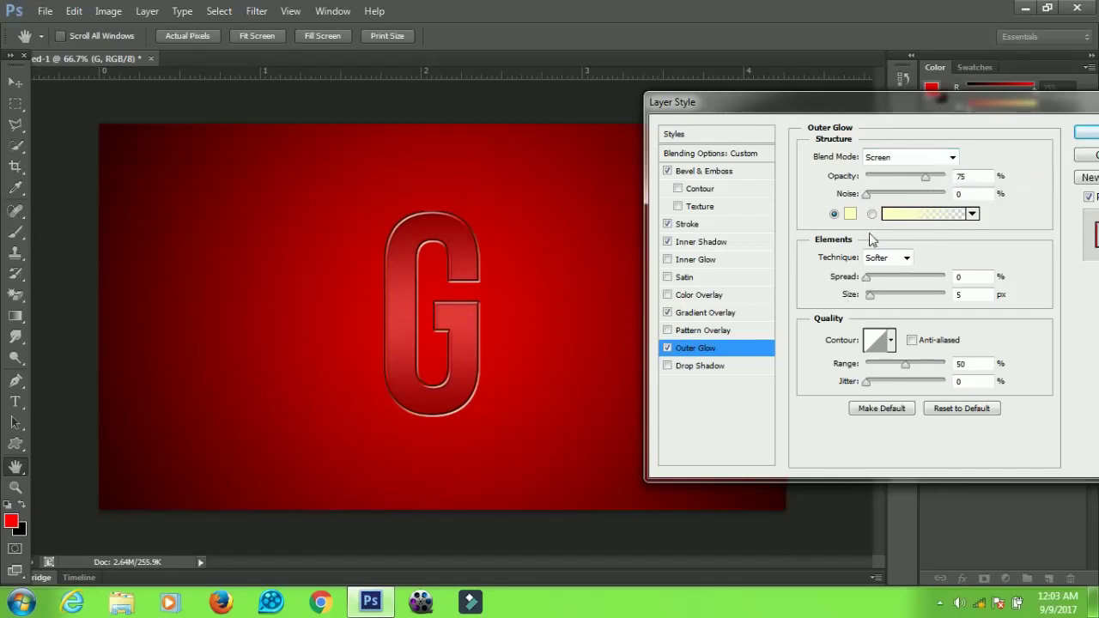
click(850, 215)
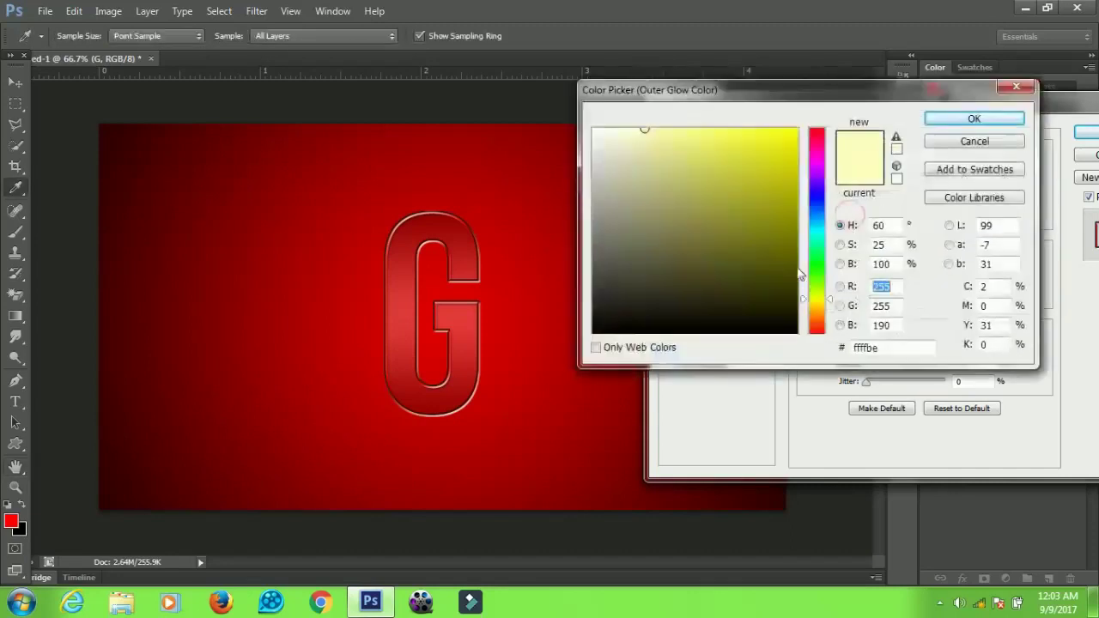
drag(817, 247, 816, 234)
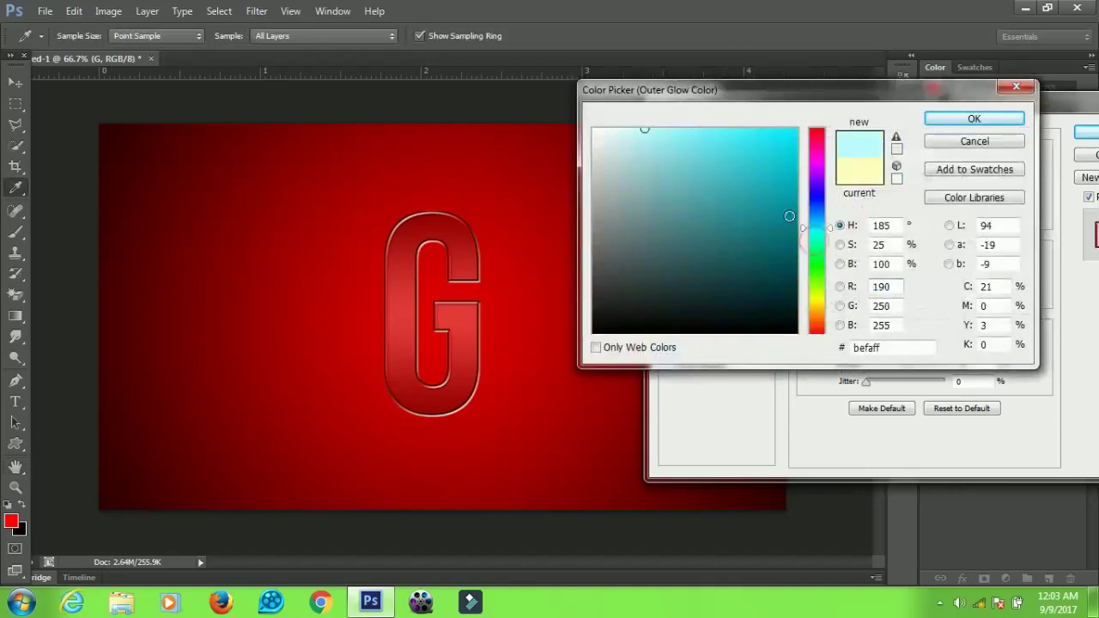
drag(781, 182, 800, 140)
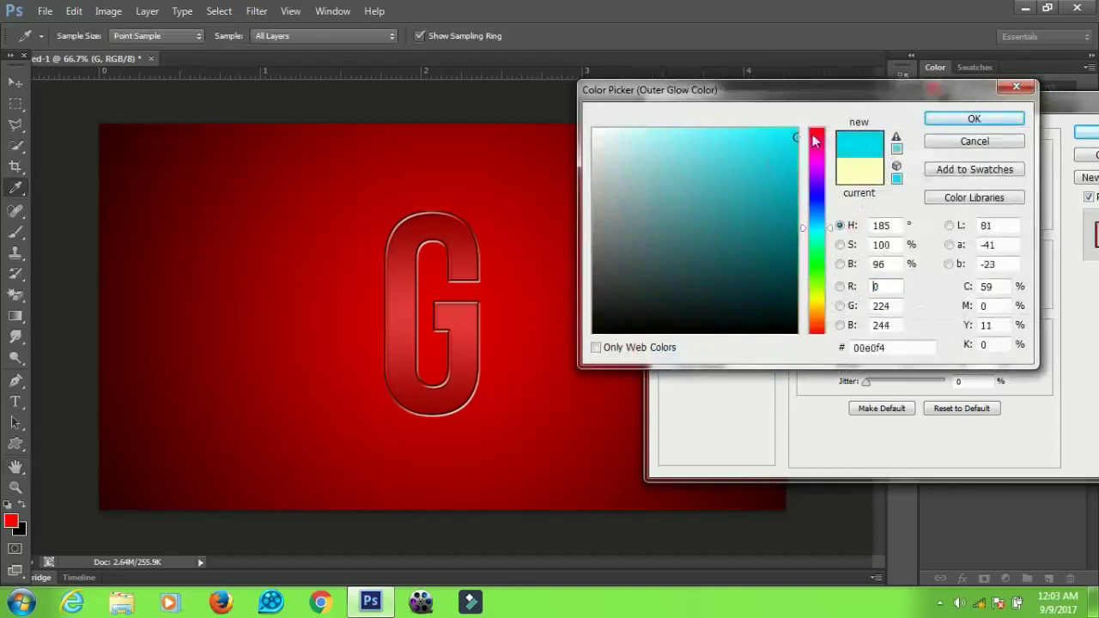
click(973, 119)
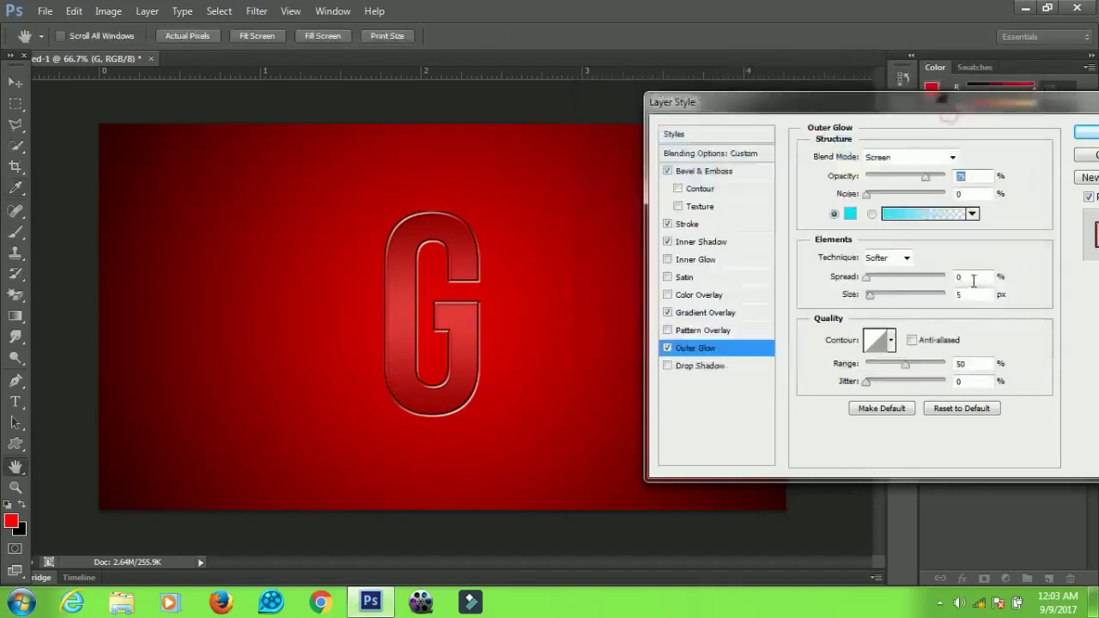
drag(935, 97, 757, 136)
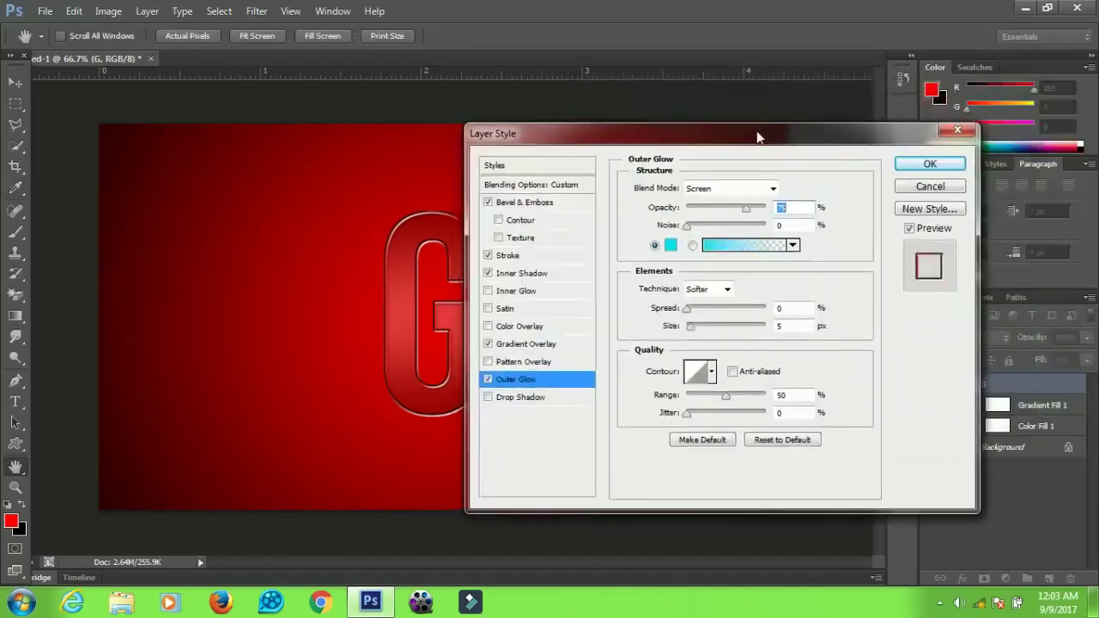
click(930, 165)
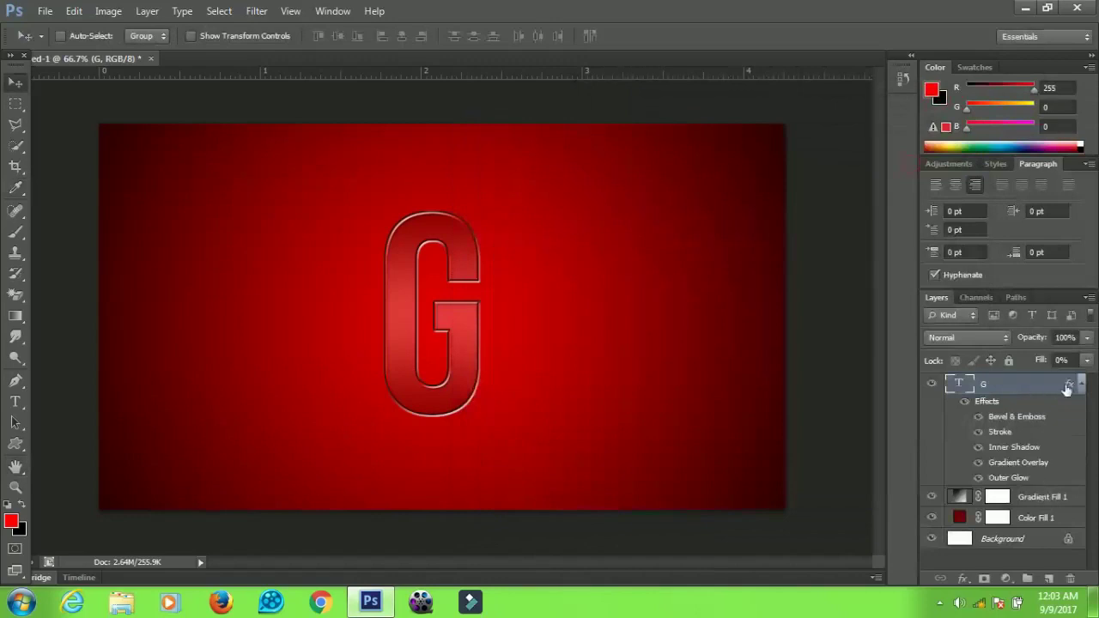
- Move the G left and Alt-drag a copy to its right, forming 'GG'
click(1082, 386)
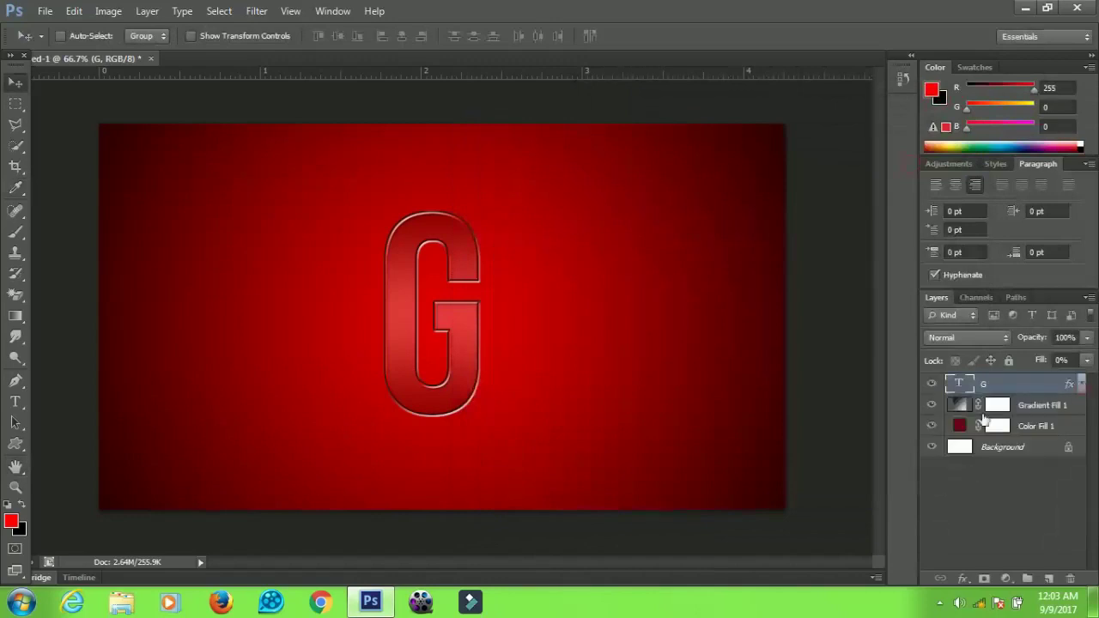
drag(464, 363, 301, 367)
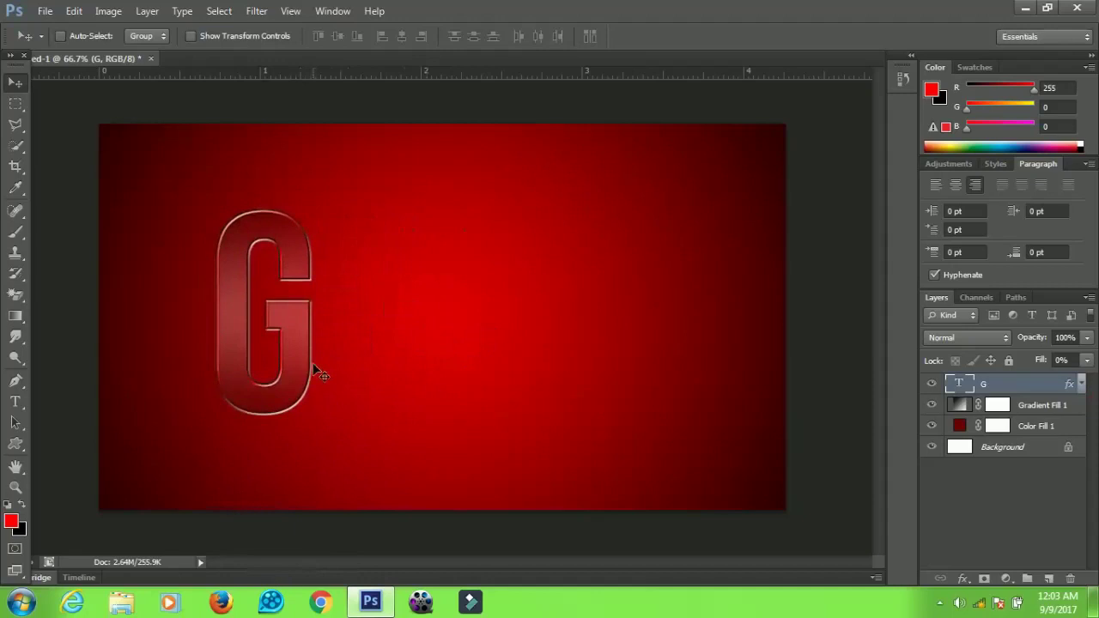
drag(289, 325, 375, 338)
- Retype the copied letter as L and nudge it left to overlap the G
key(t)
double_click(354, 319)
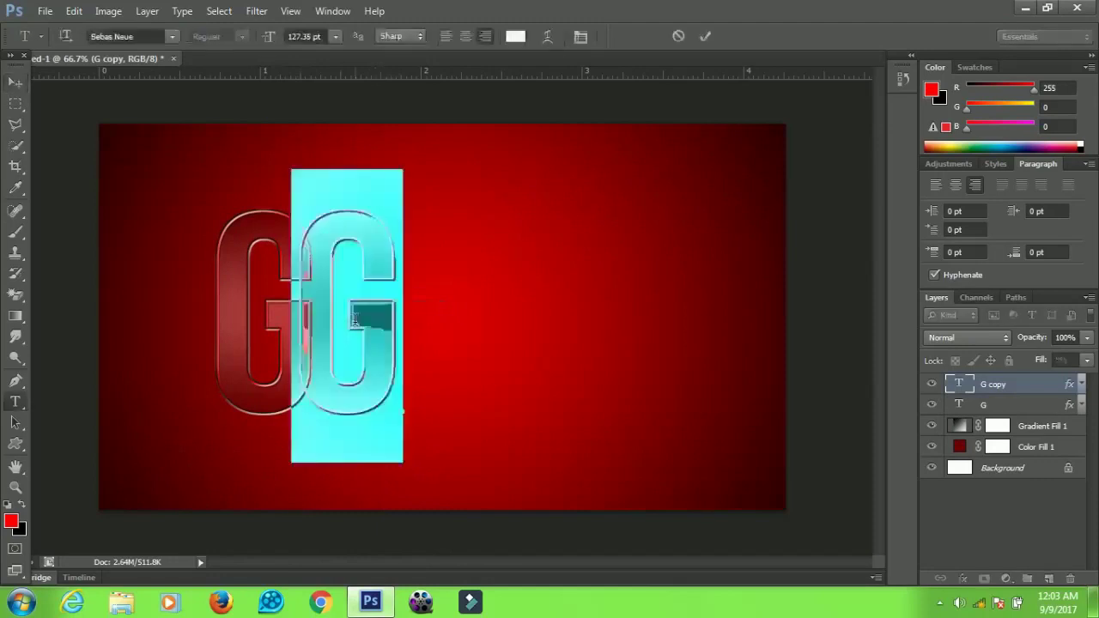
text(L)
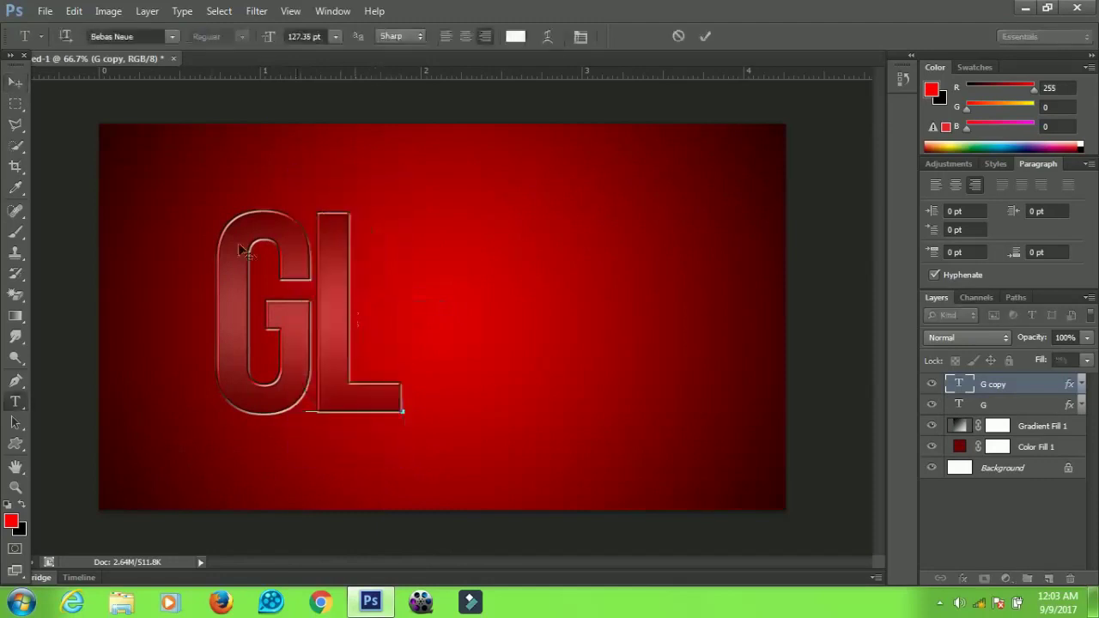
click(16, 82)
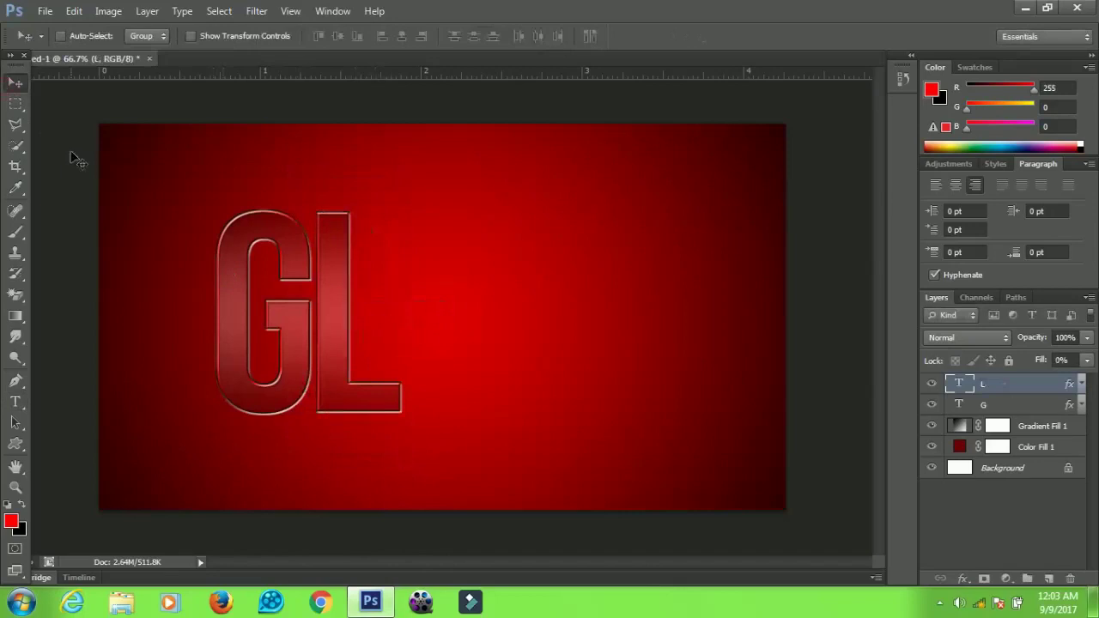
key(Left)
key(Left)
key(Left)
key(Left)
key(Left)
key(Left)
key(Left)
key(Left)
key(Left)
key(Left)
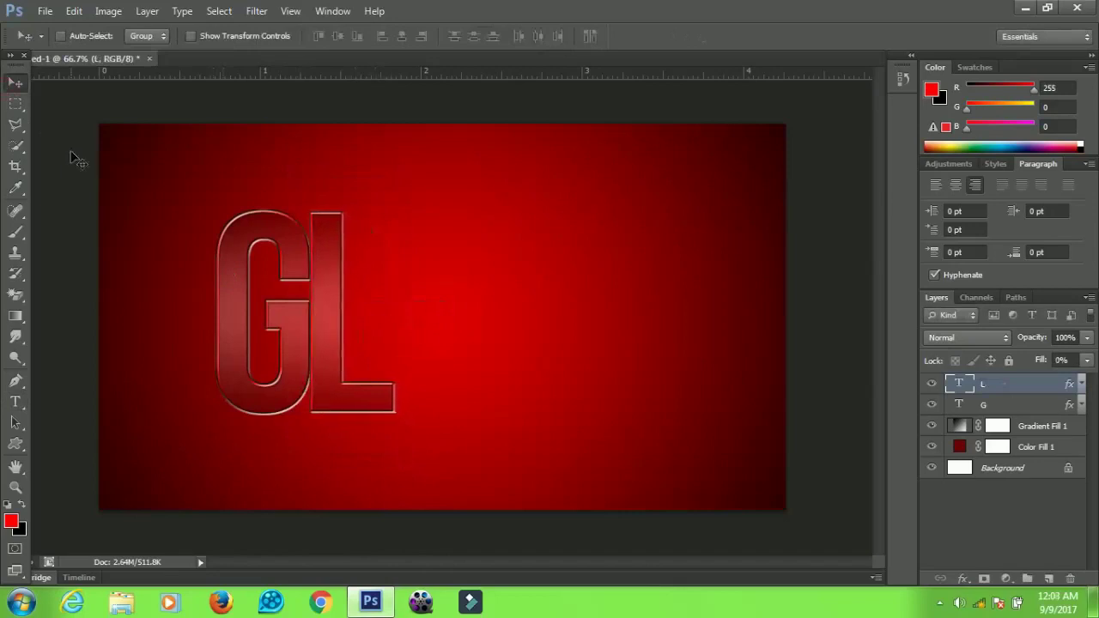
key(Left)
key(Left)
key(Left)
key(Left)
key(Left)
key(Left)
key(Left)
key(Left)
key(Left)
key(Left)
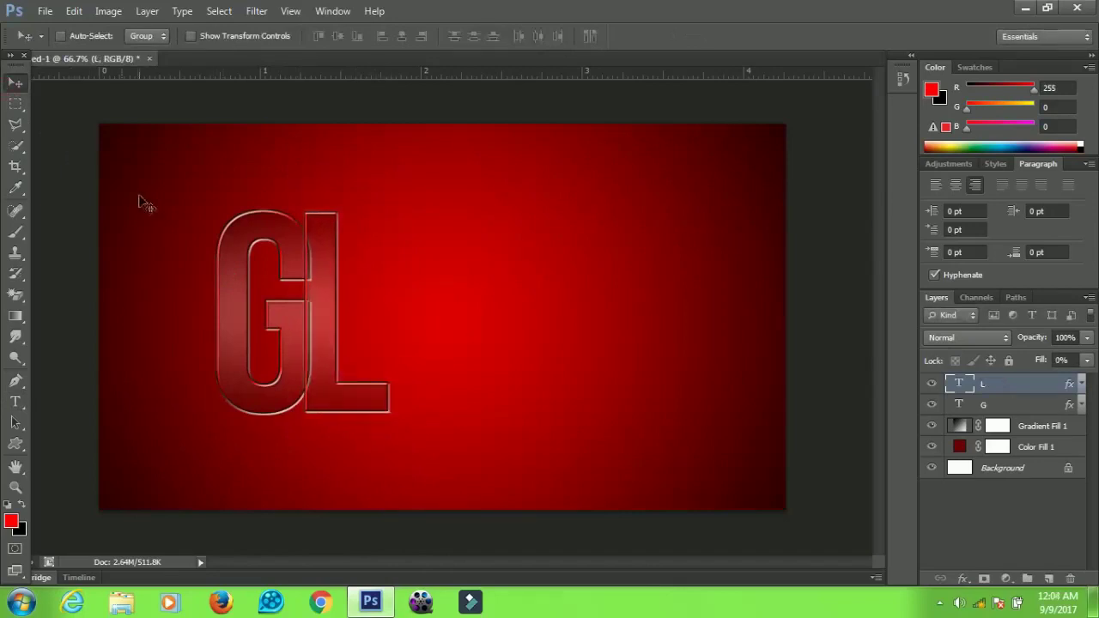
- Duplicate the L layer, place the copy to its right, and retype it as A
key(ctrl+j)
drag(342, 328, 409, 329)
double_click(409, 328)
text(A)
click(15, 81)
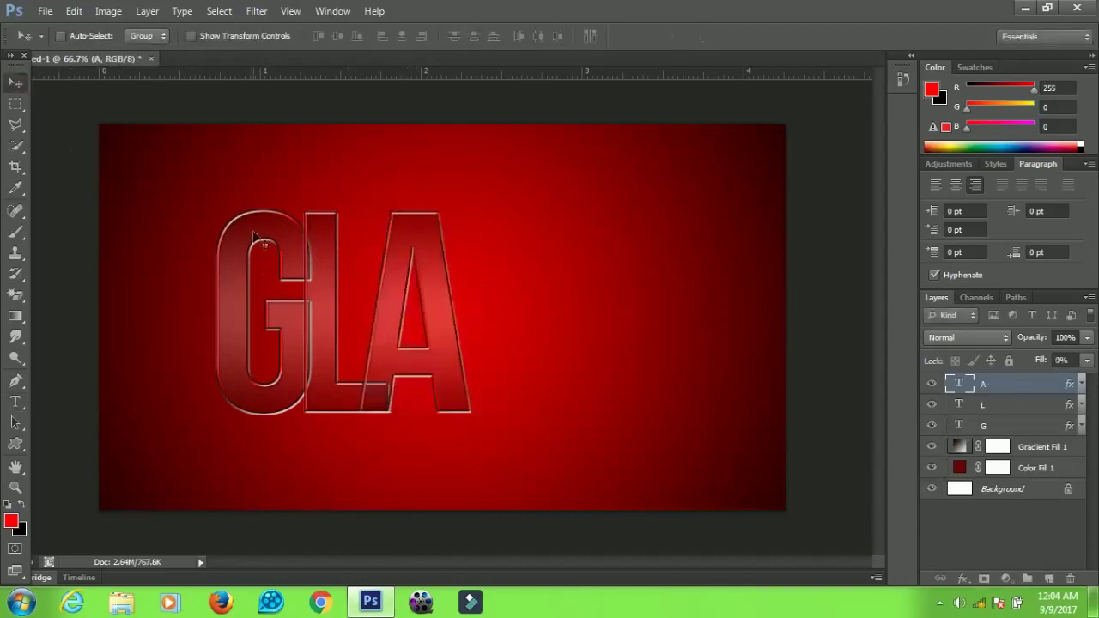
key(ctrl+plus)
- Duplicate the A layer, retype the copy as S, and nudge it toward the A
key(ctrl+j)
drag(409, 380, 532, 378)
double_click(460, 271)
text(D)
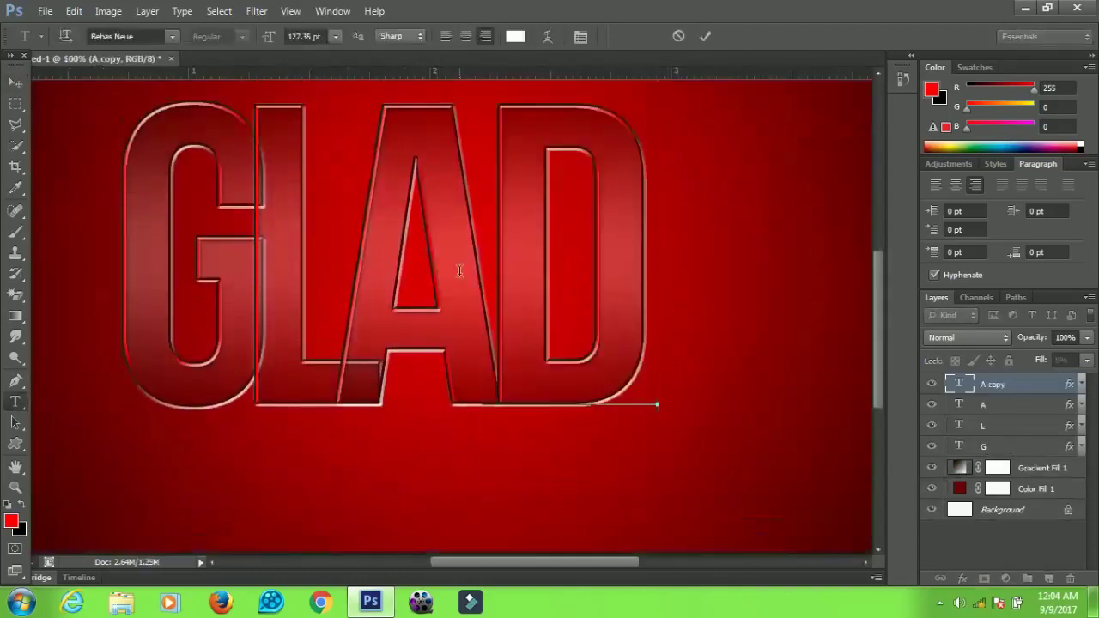
key(BackSpace)
text(S)
click(16, 82)
key(Left)
key(Left)
key(Left)
key(Left)
key(Left)
key(Left)
key(Left)
key(Left)
key(Left)
key(Left)
key(Left)
key(Left)
key(Left)
key(Left)
key(Left)
key(Left)
key(Left)
key(Left)
key(Left)
key(Left)
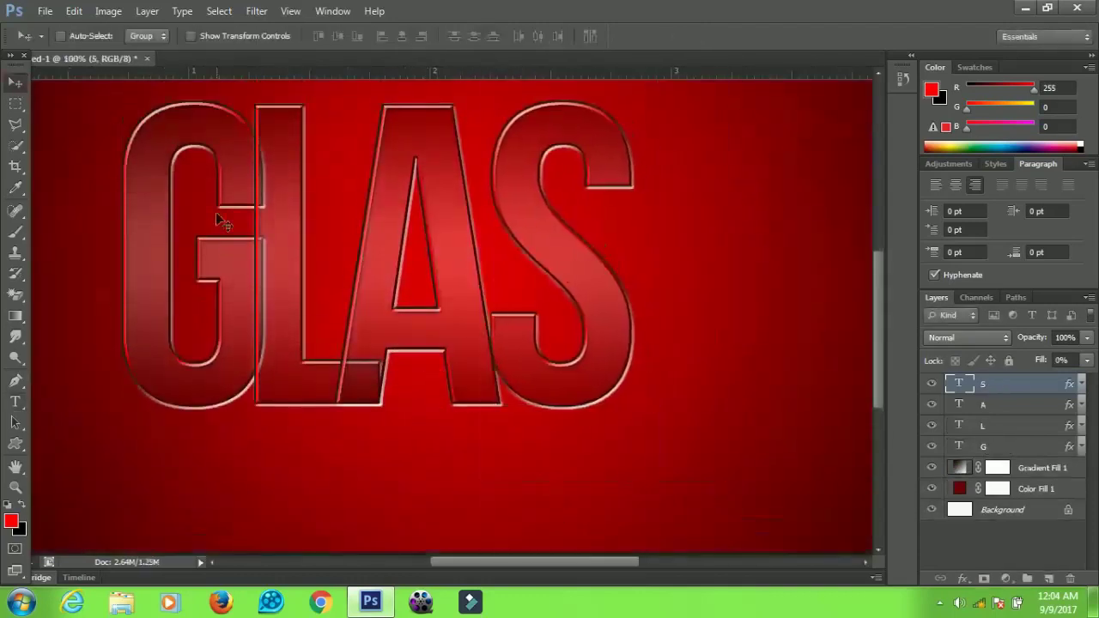
- Place another copy of the S to its right and zoom out to see the whole word
key(ctrl+j)
drag(562, 278, 689, 278)
key(ctrl+minus)
key(ctrl+plus)
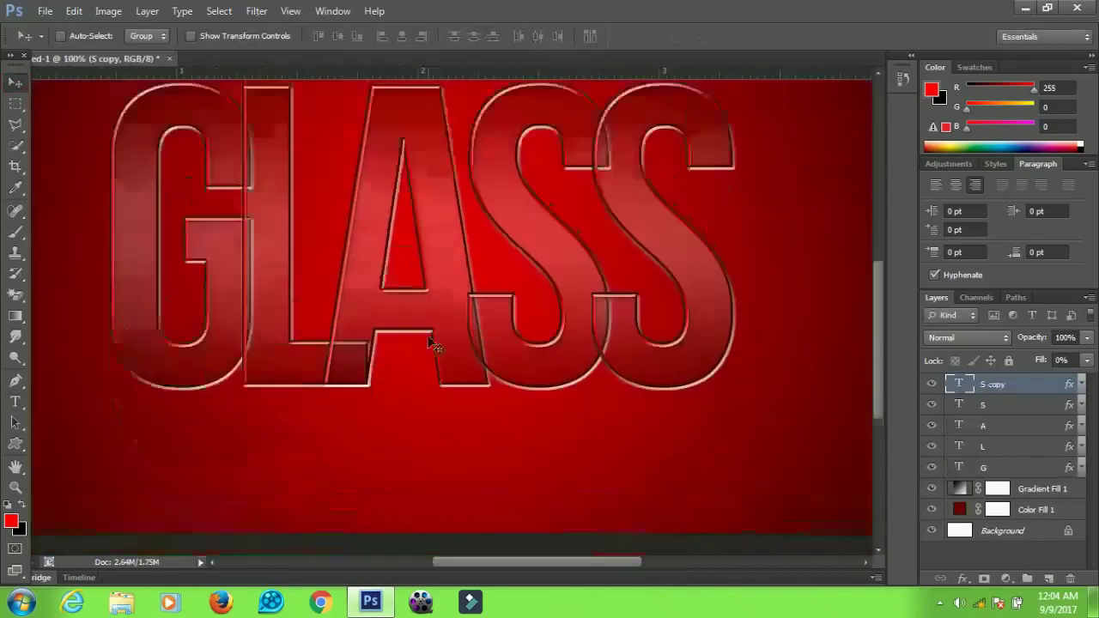
key(ctrl+minus)
key(ctrl+minus)
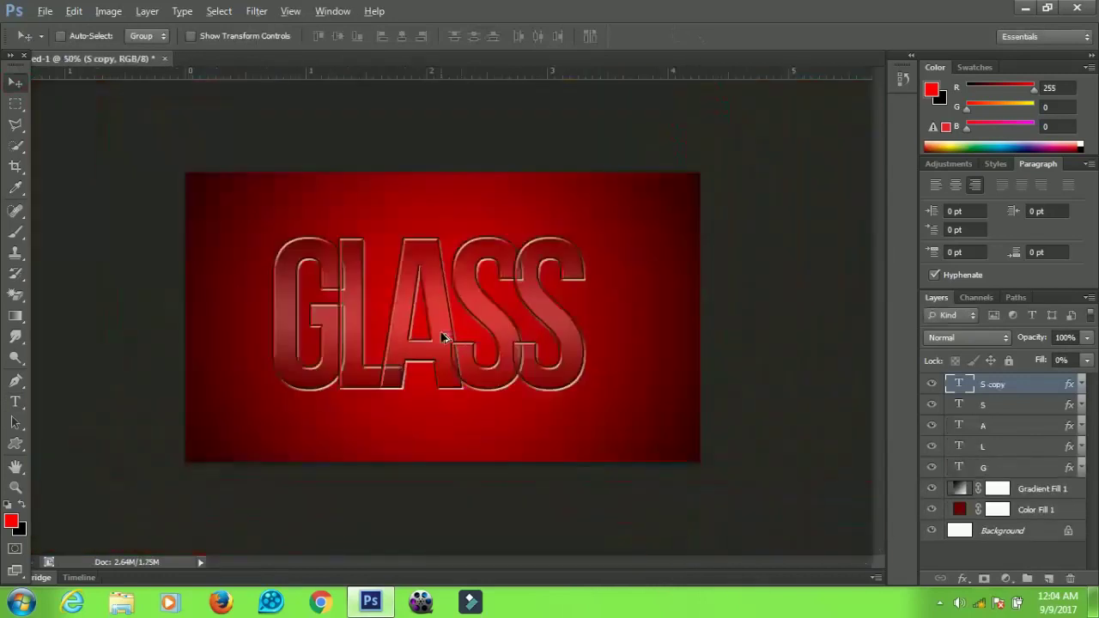
- Group the five letter layers as Group 1, duplicate the group, and hide the original
click(1012, 473)
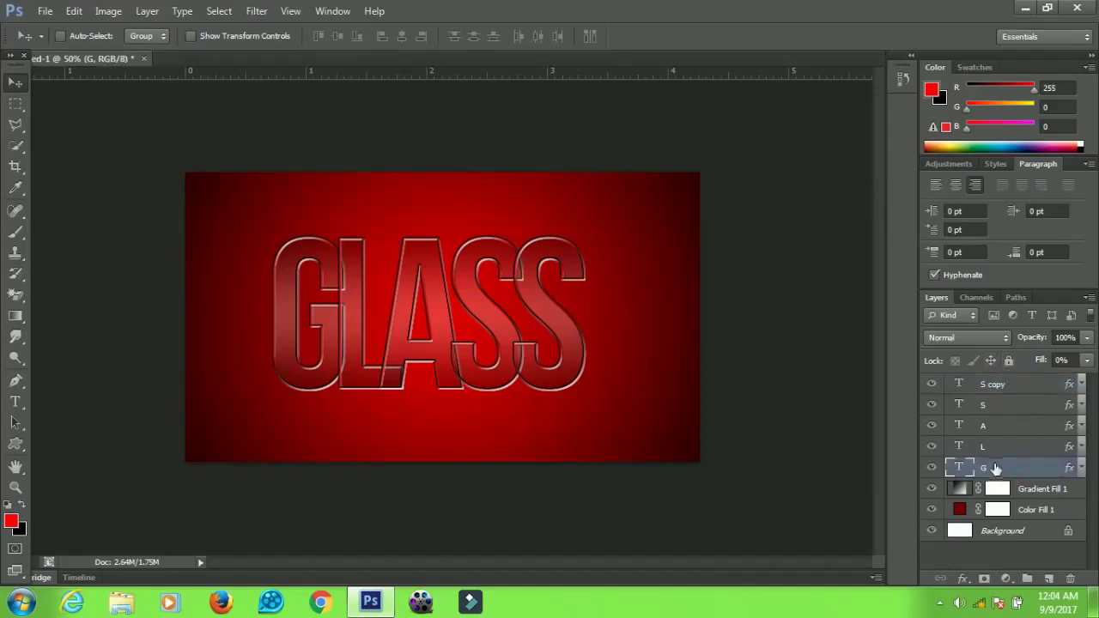
shift+click(995, 387)
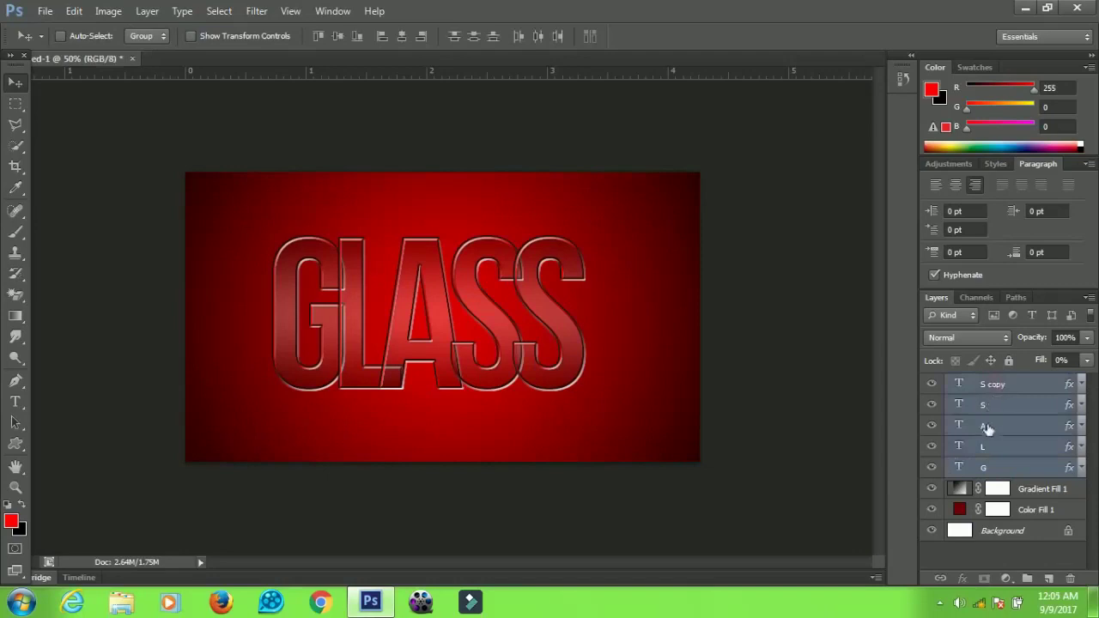
key(ctrl+g)
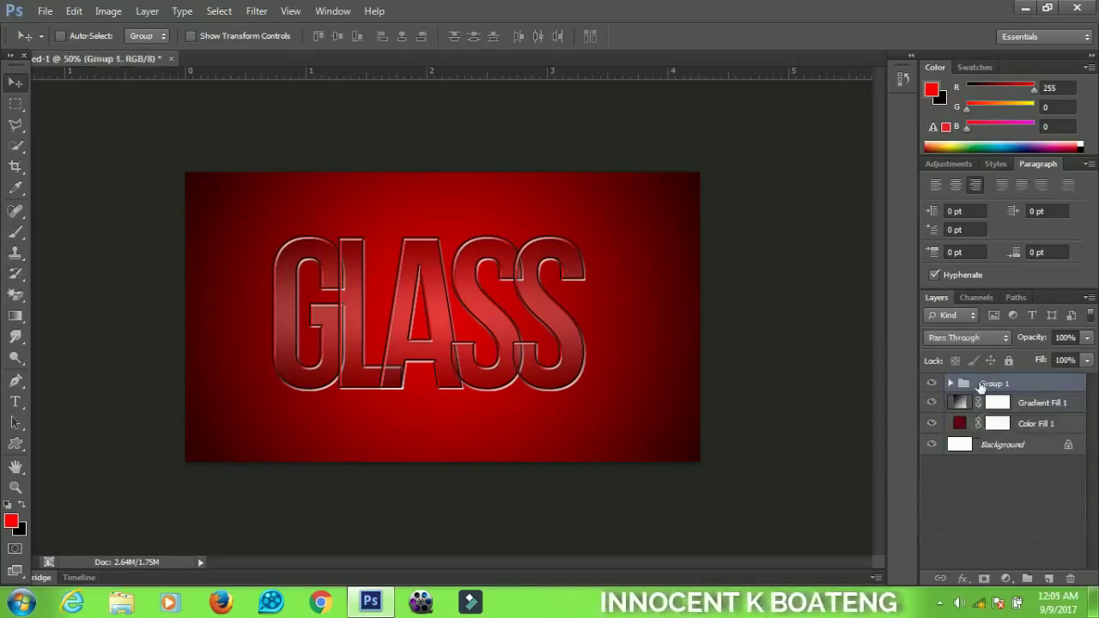
key(ctrl+j)
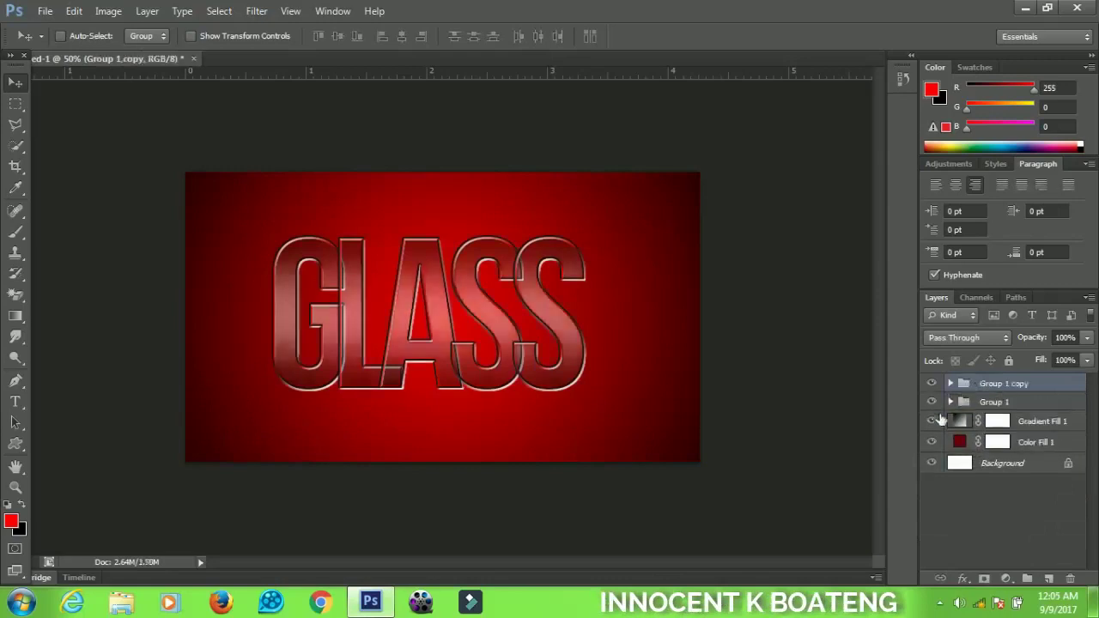
click(931, 403)
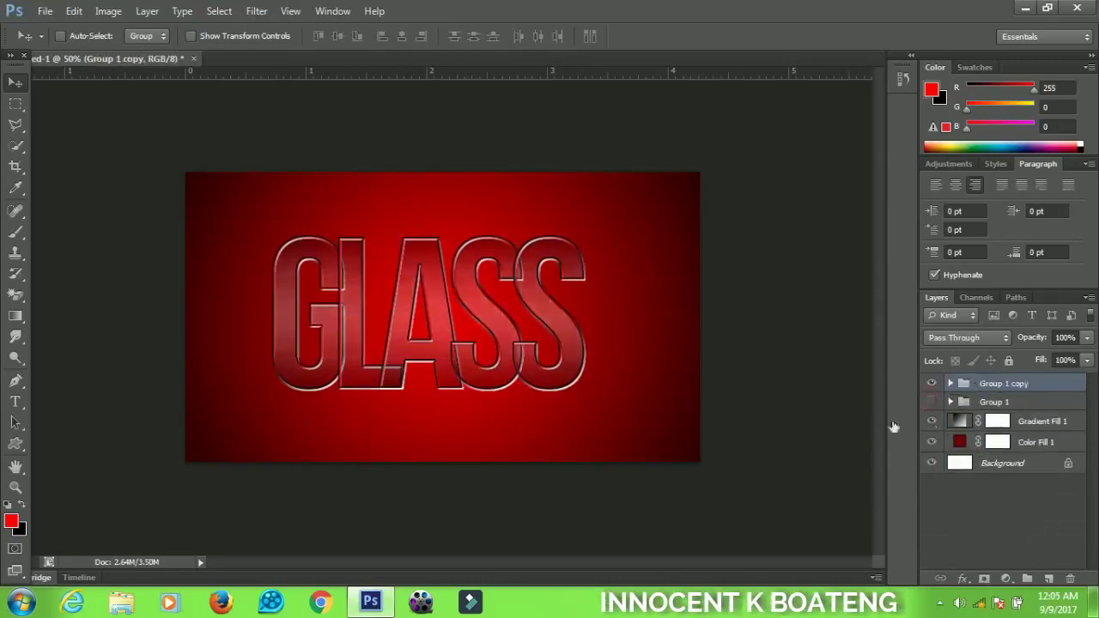
- Convert Group 1 copy to a smart object, then rasterize it into a pixel layer
right_click(998, 391)
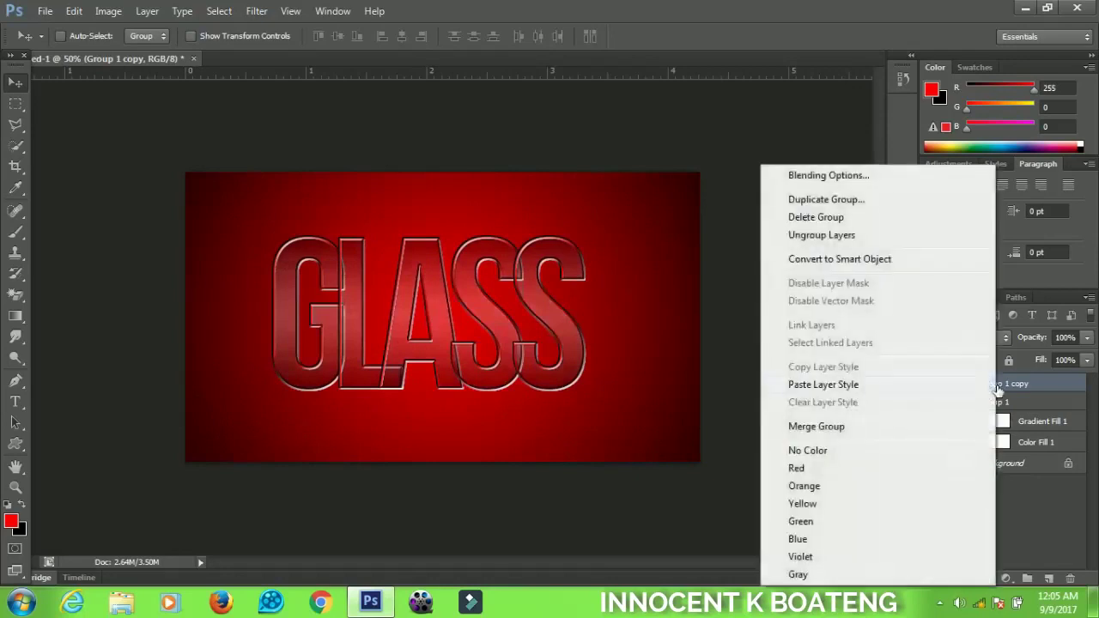
click(843, 260)
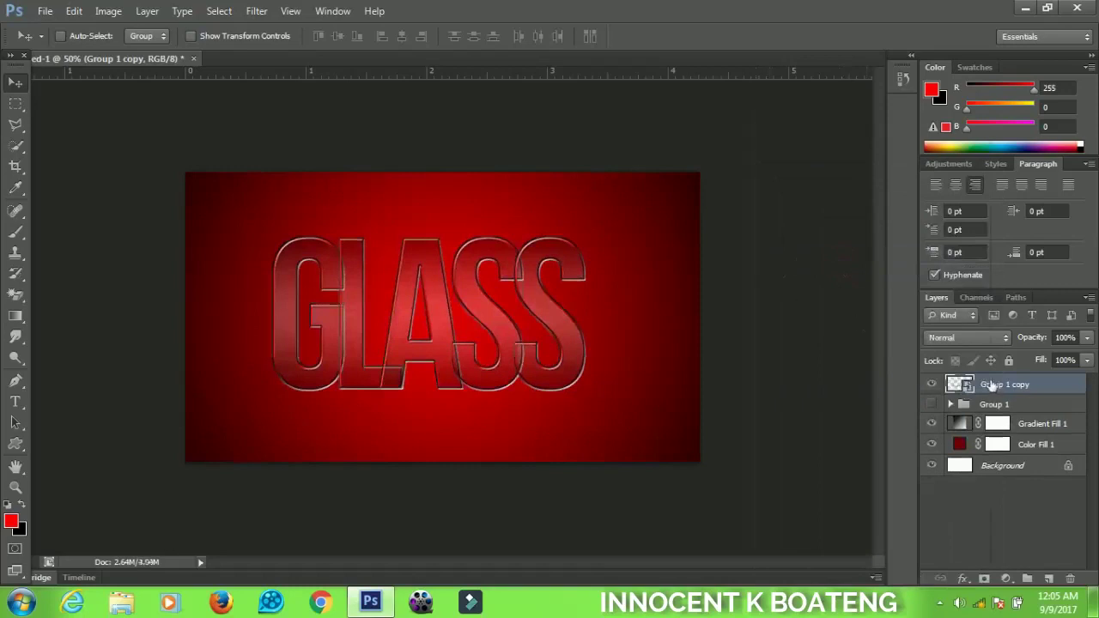
right_click(989, 388)
click(874, 185)
- Align the GLASS layer to the horizontal and vertical centres of the canvas
key(ctrl+a)
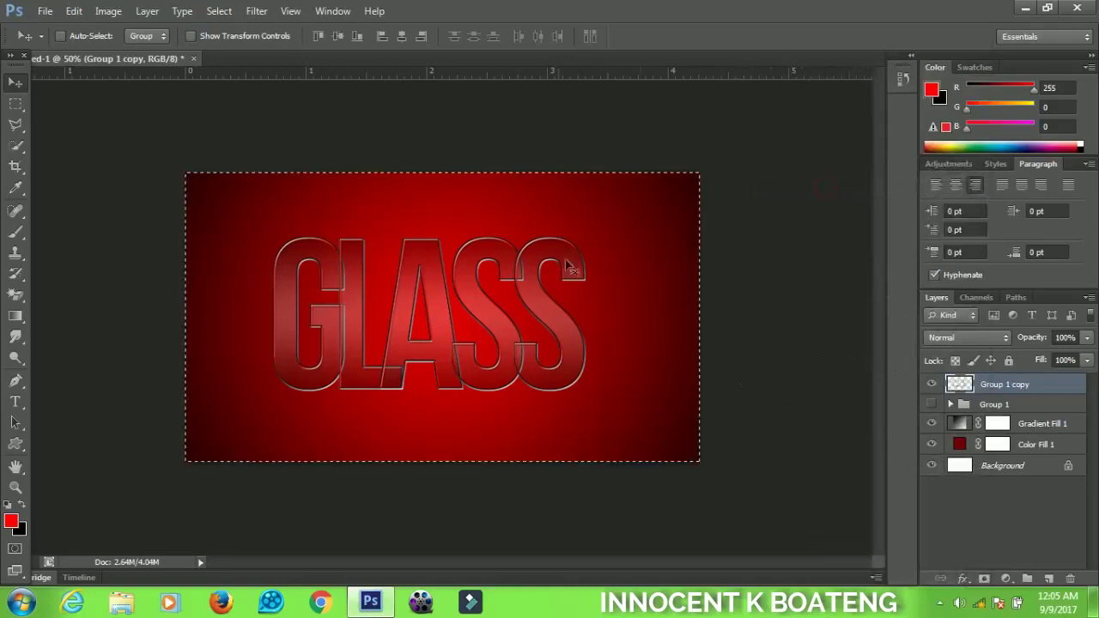
click(398, 41)
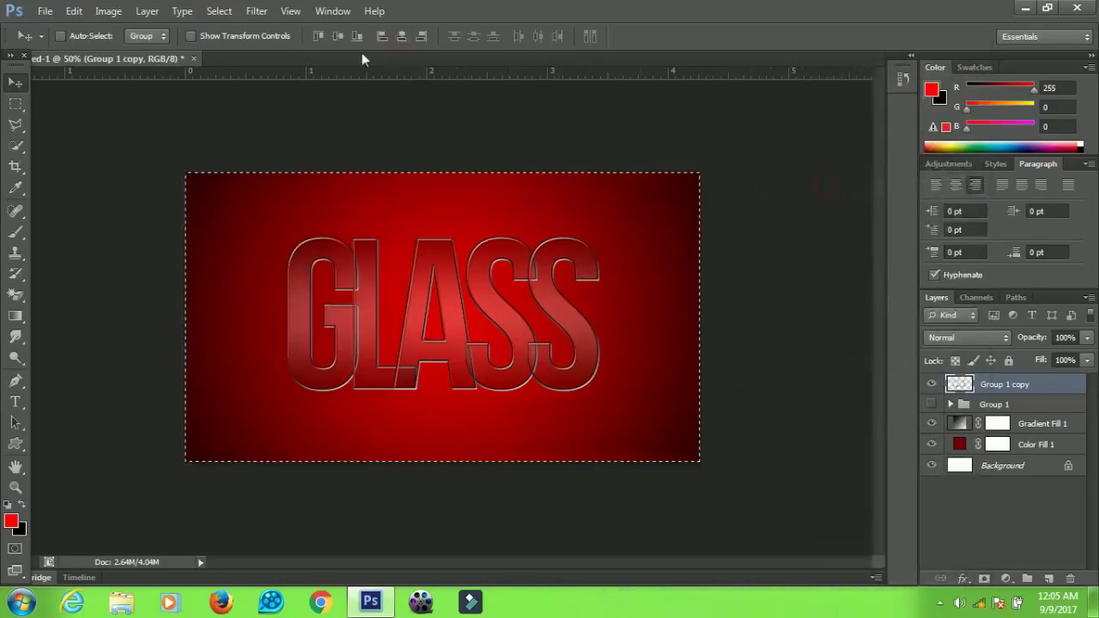
click(338, 39)
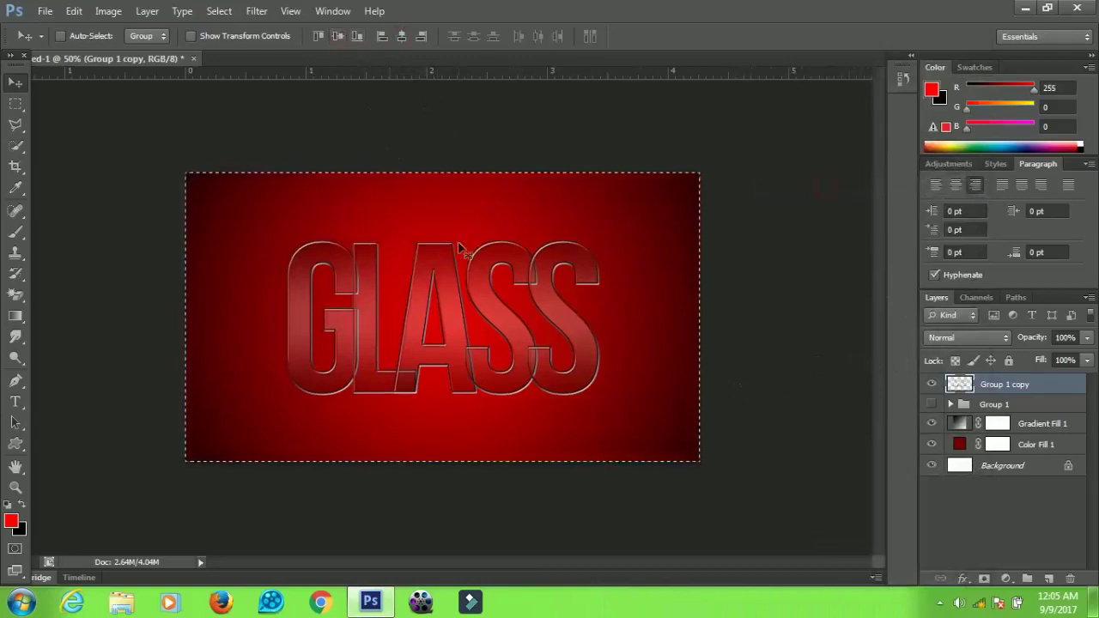
key(ctrl+d)
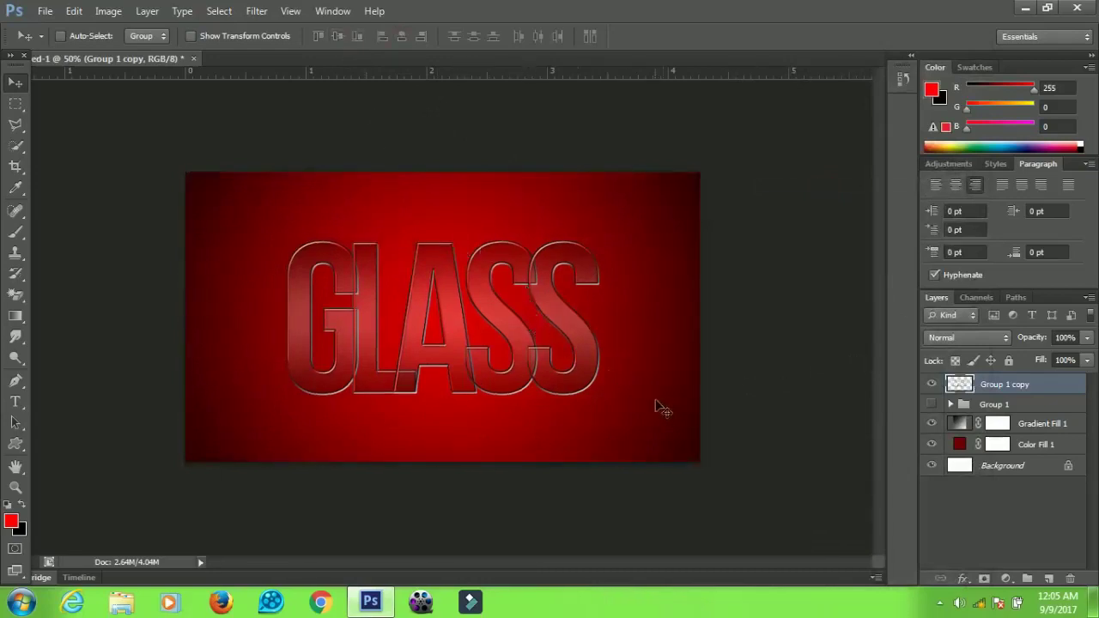
- Scale the GLASS text up slightly, then stack two more copies (Group 1 copy 2 and copy 3)
key(ctrl+t)
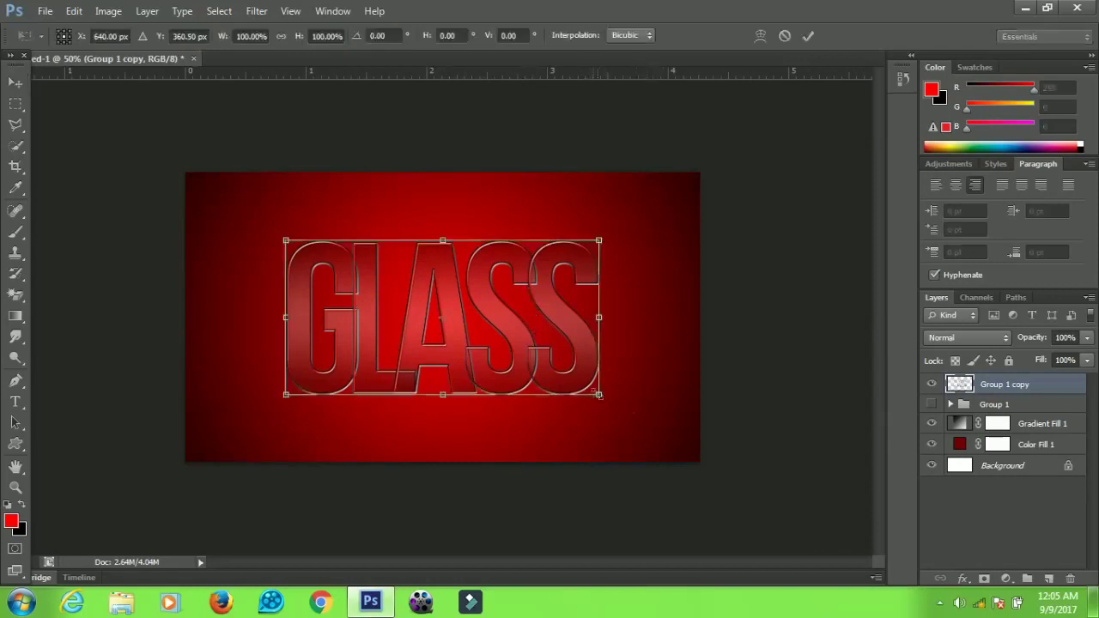
drag(598, 395, 617, 404)
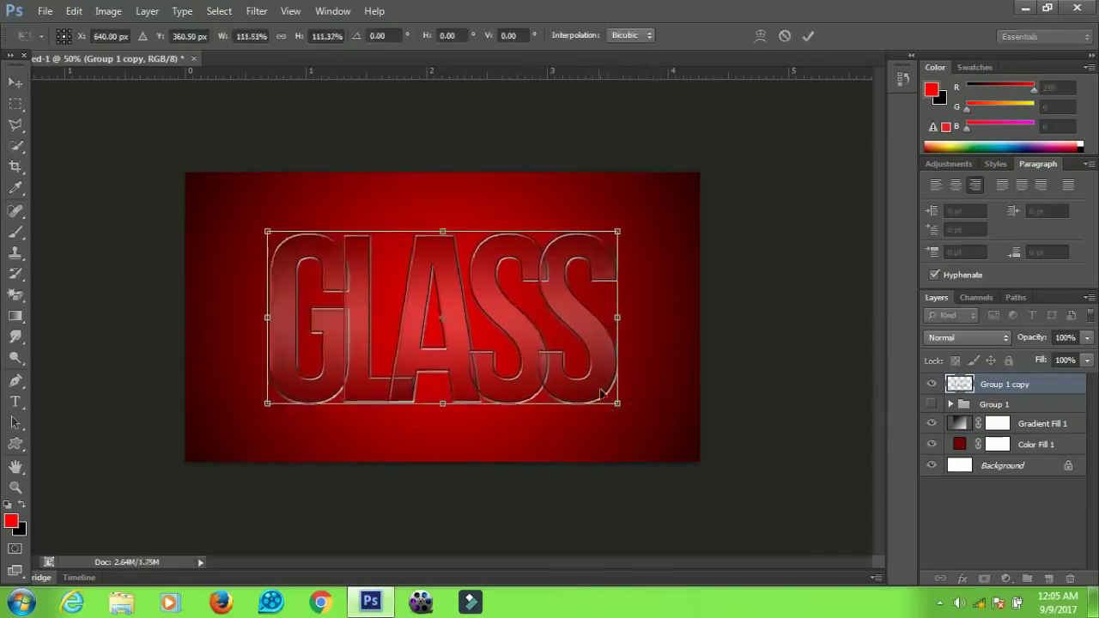
key(Return)
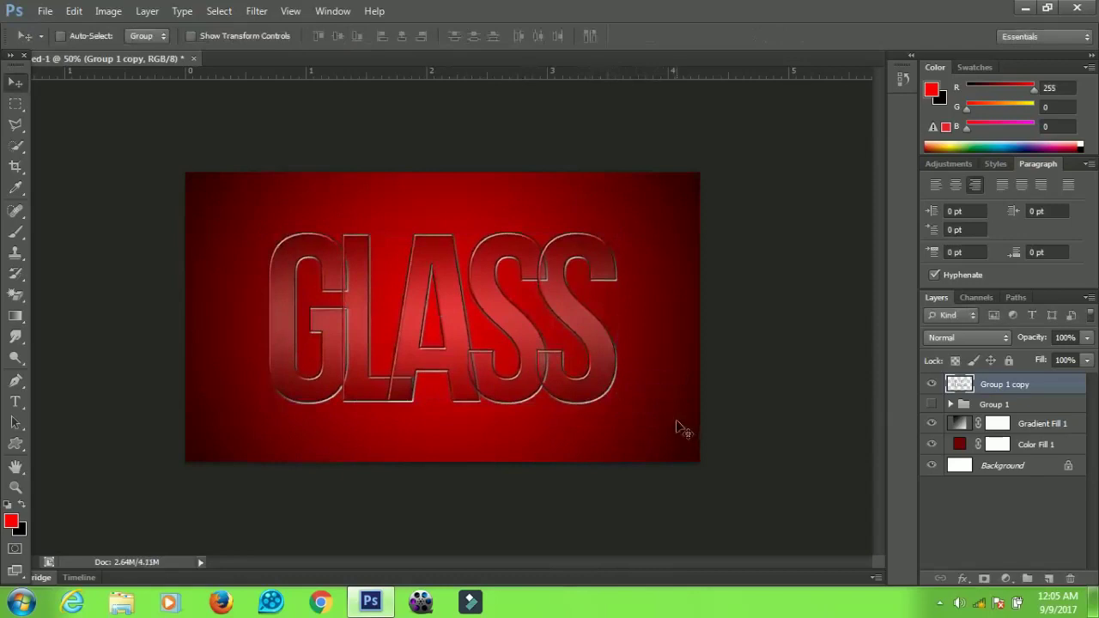
key(ctrl+j)
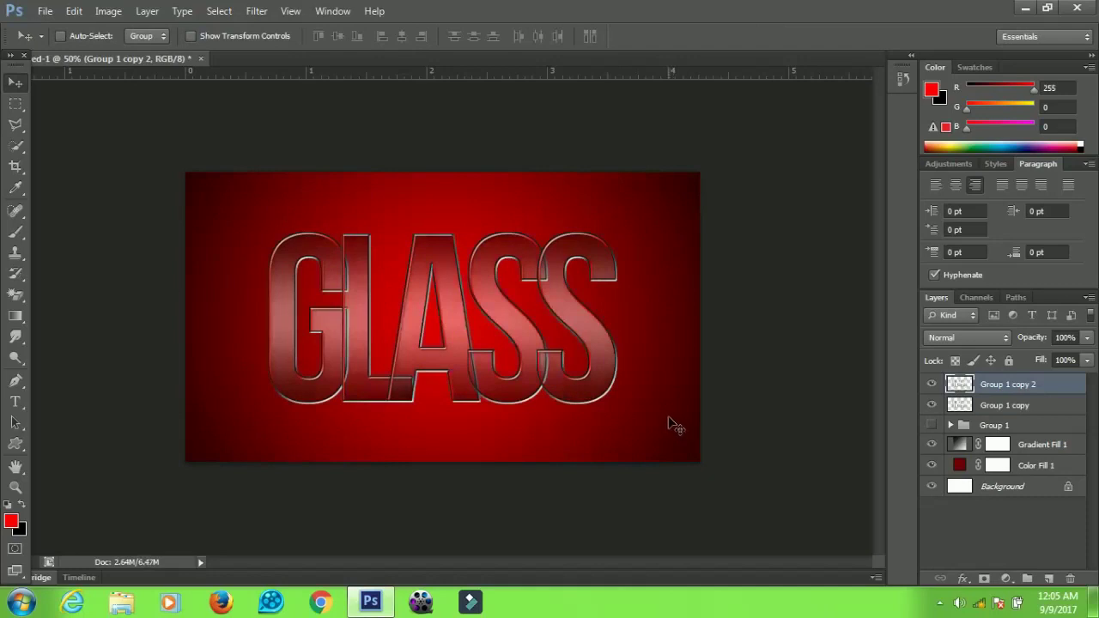
key(ctrl+j)
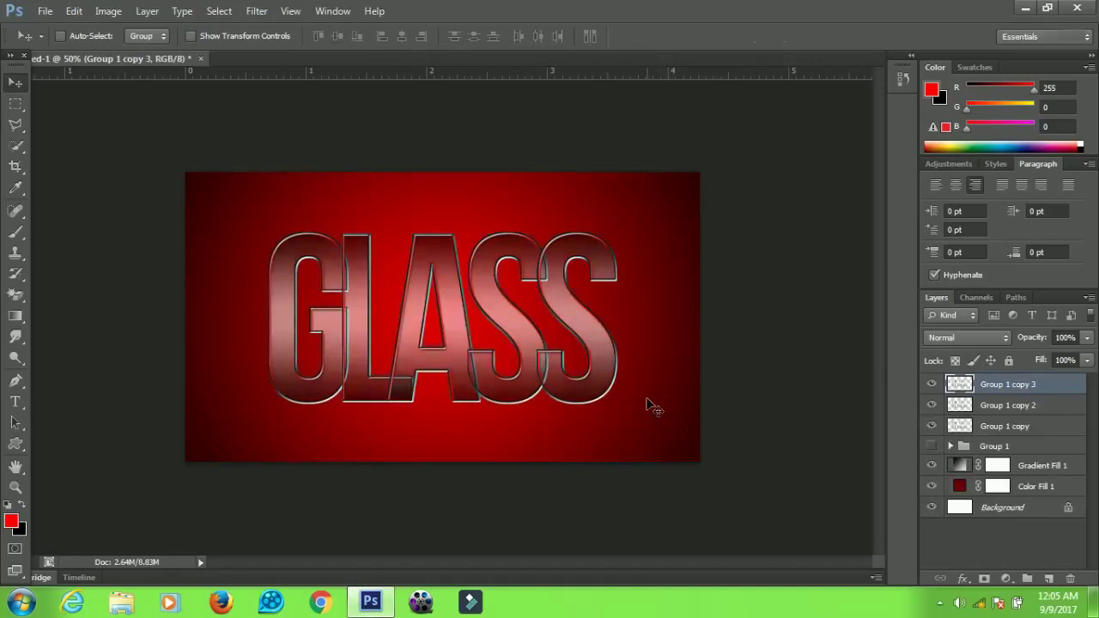
key(ctrl+t)
- Flip Group 1 copy 3 vertically and drag it beneath the word GLASS
right_click(543, 330)
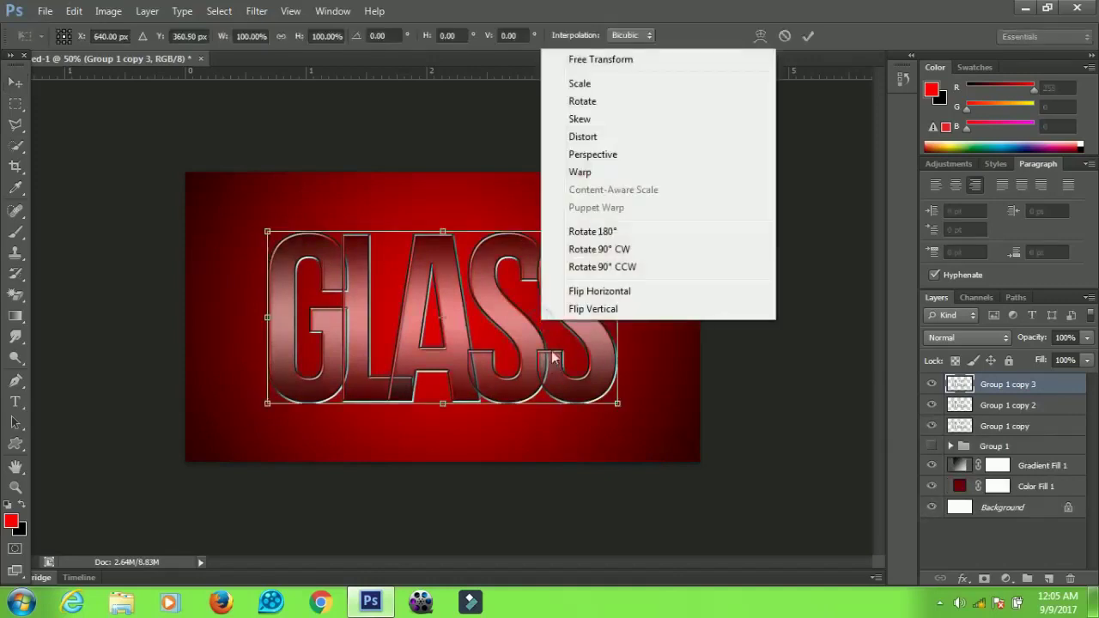
click(595, 311)
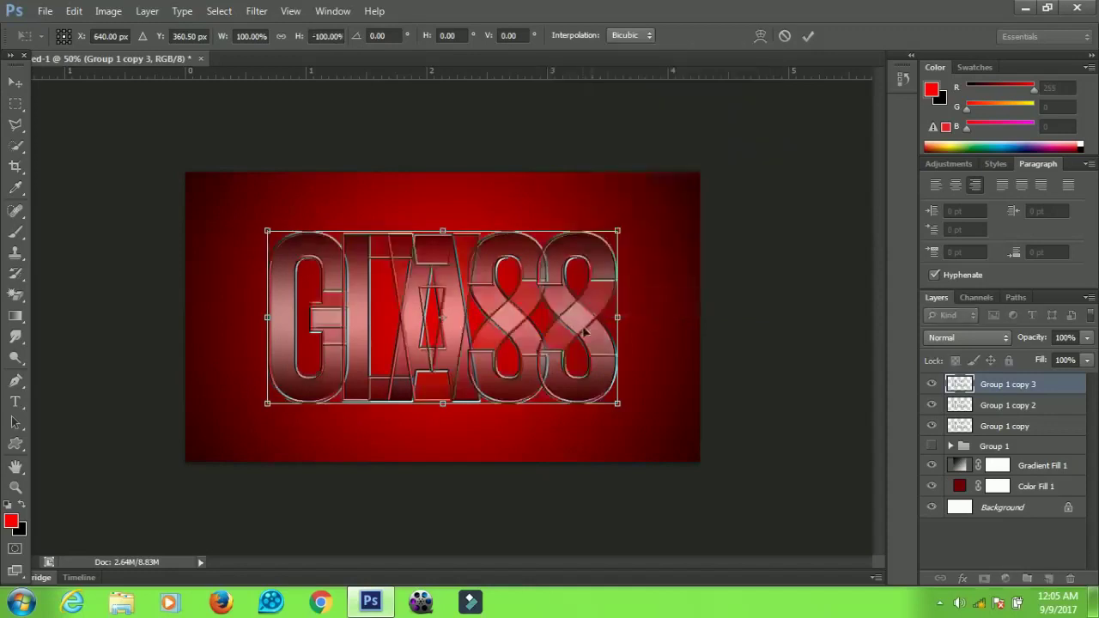
key(Return)
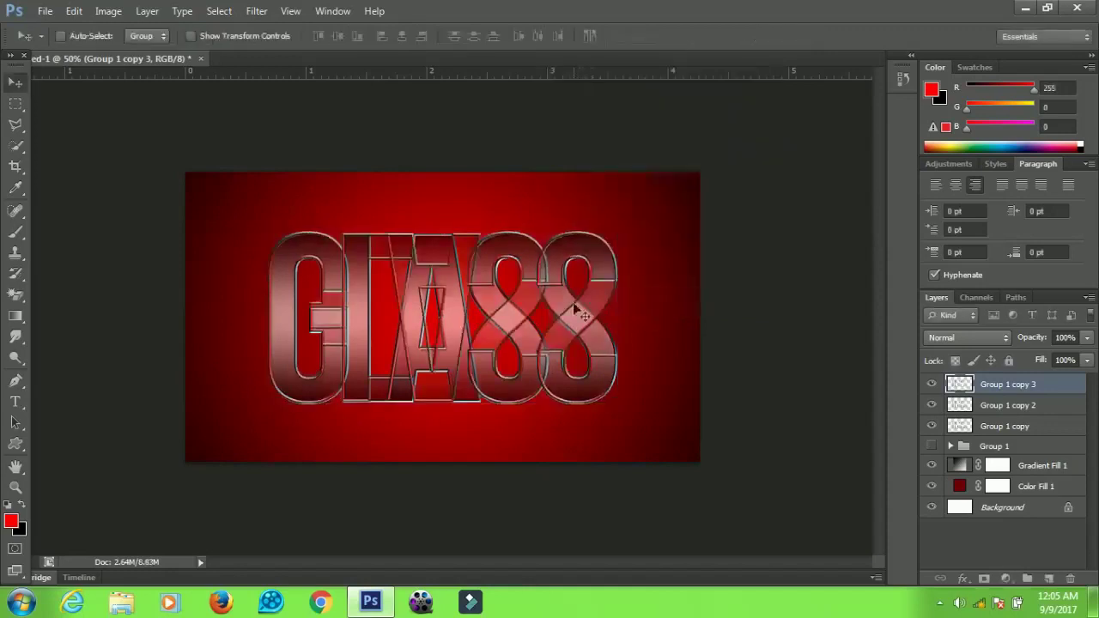
drag(573, 311, 553, 441)
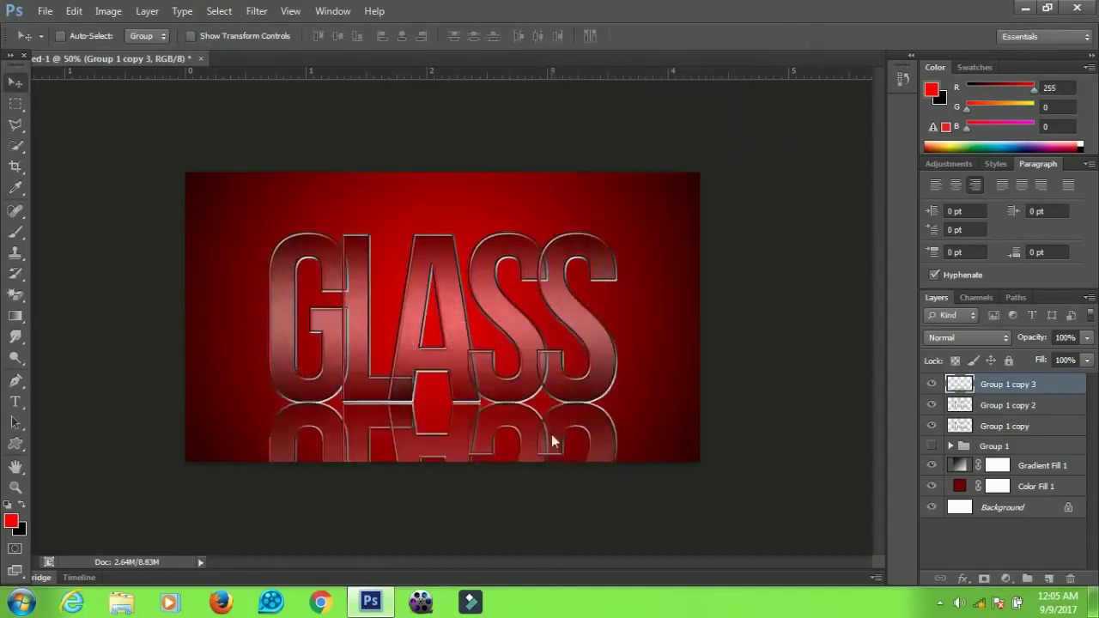
- Add a layer mask to Group 1 copy 3 and drag a Foreground to Transparent gradient upward on it
click(984, 580)
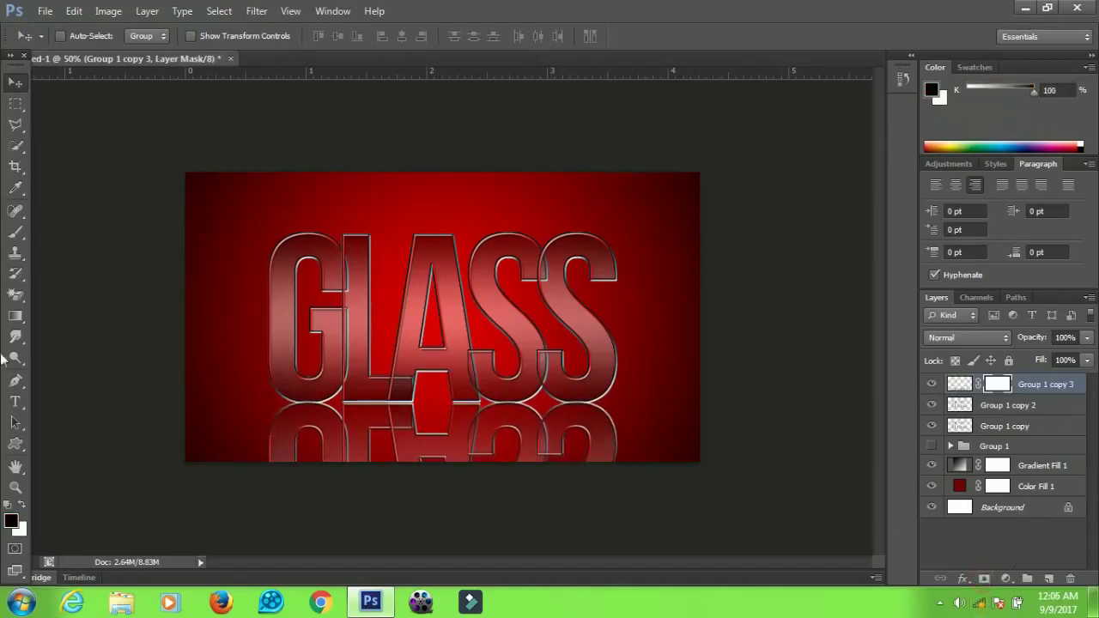
click(16, 315)
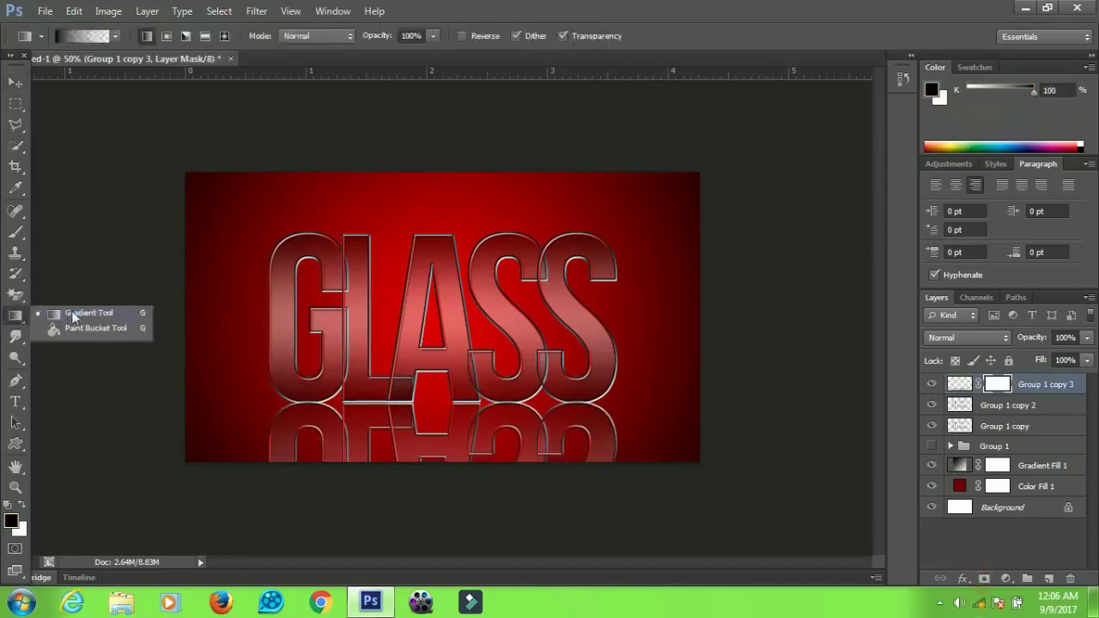
click(74, 315)
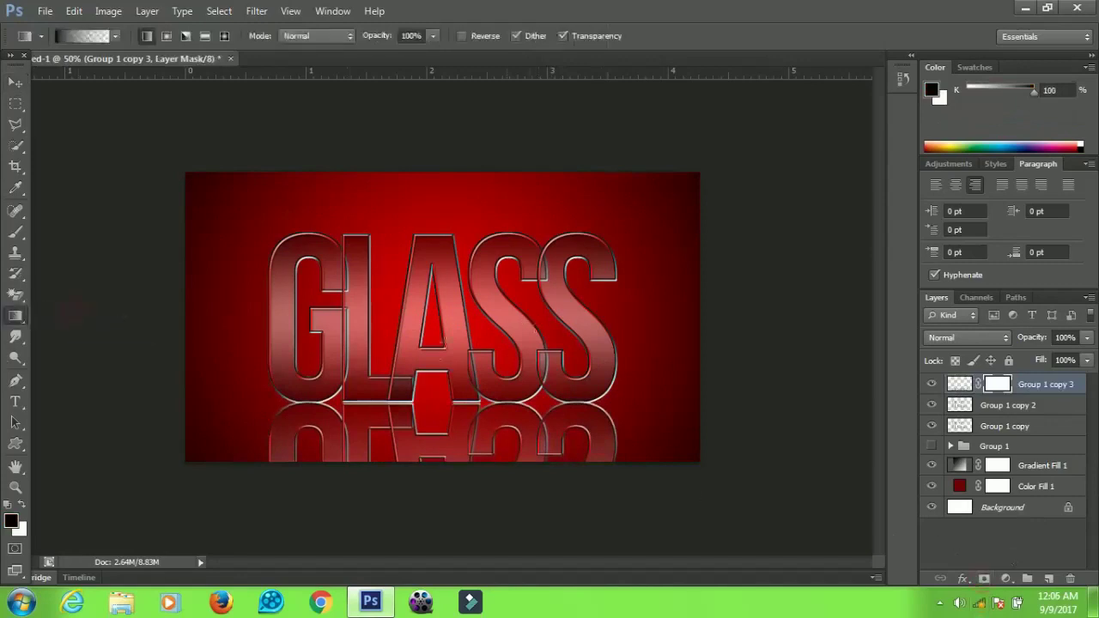
click(94, 38)
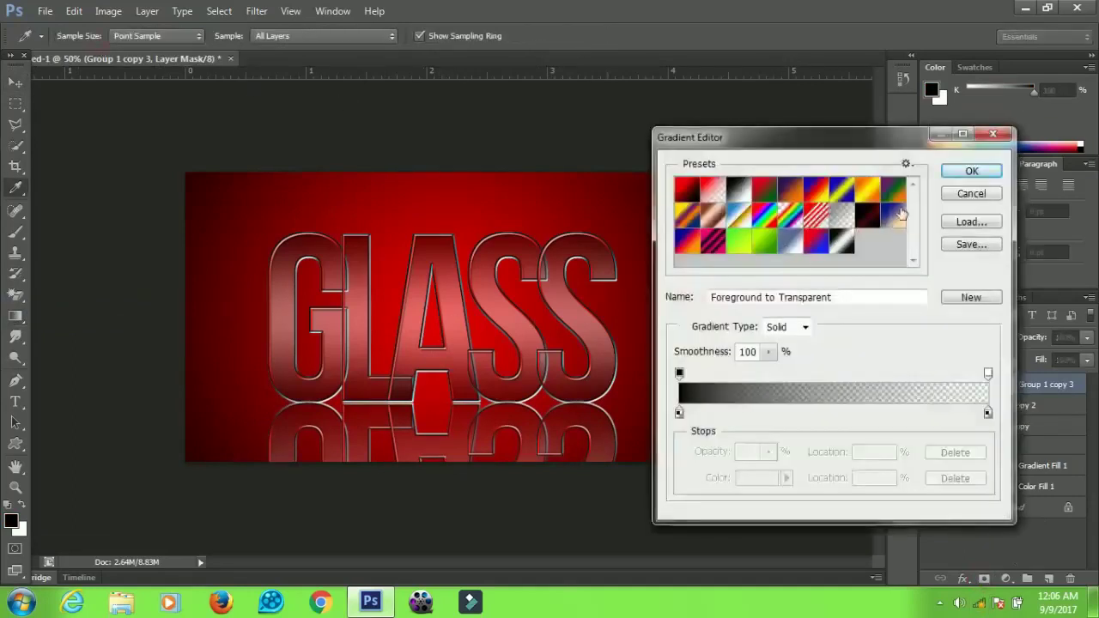
click(967, 173)
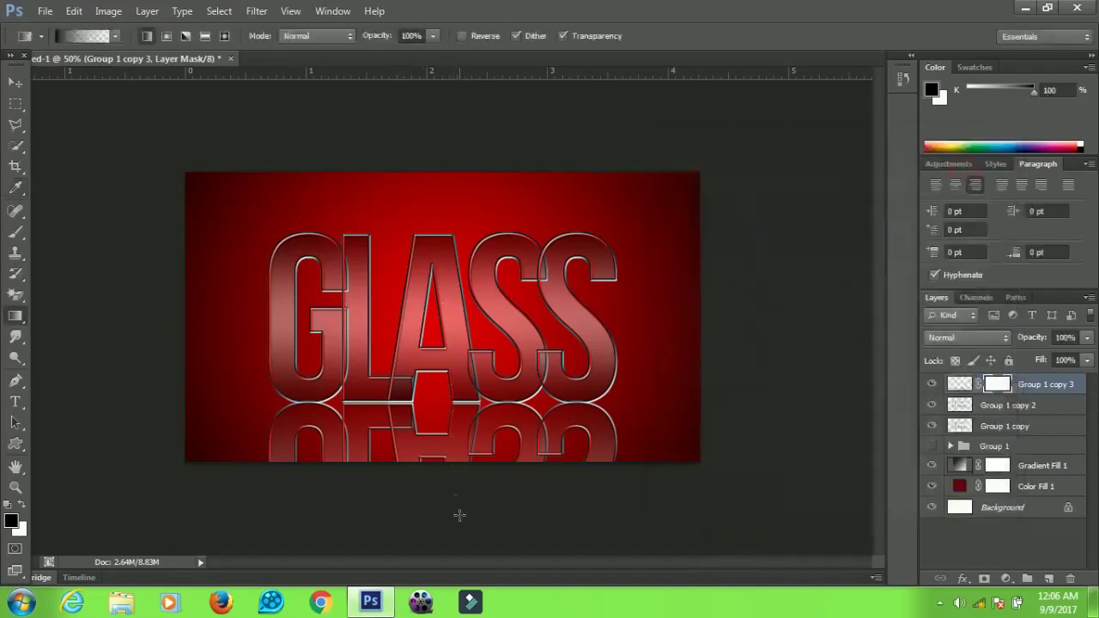
drag(457, 510, 462, 212)
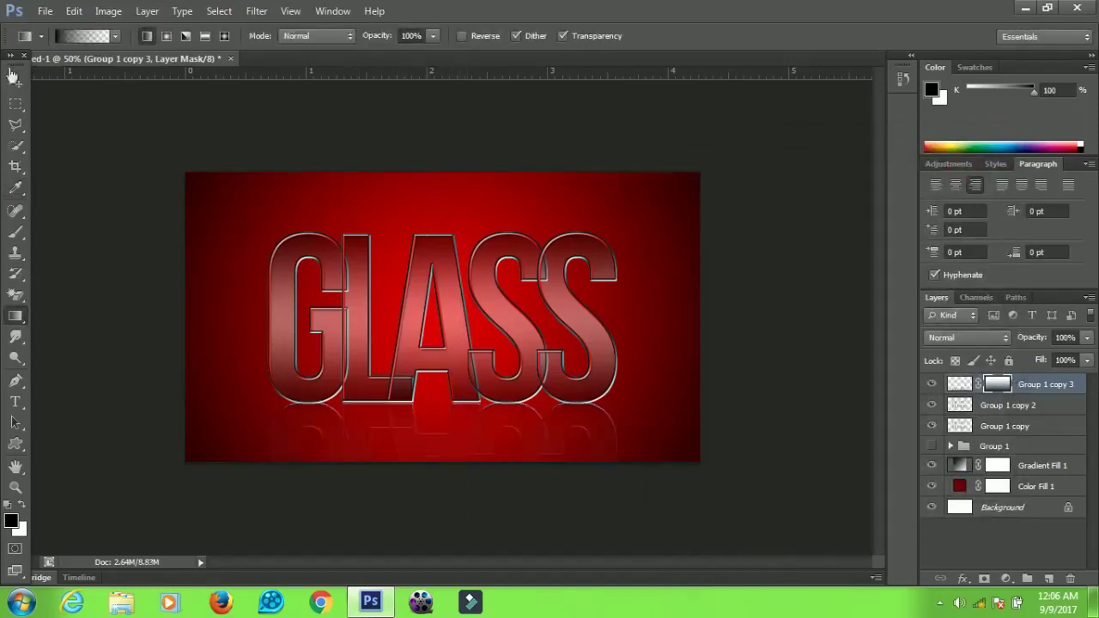
click(14, 80)
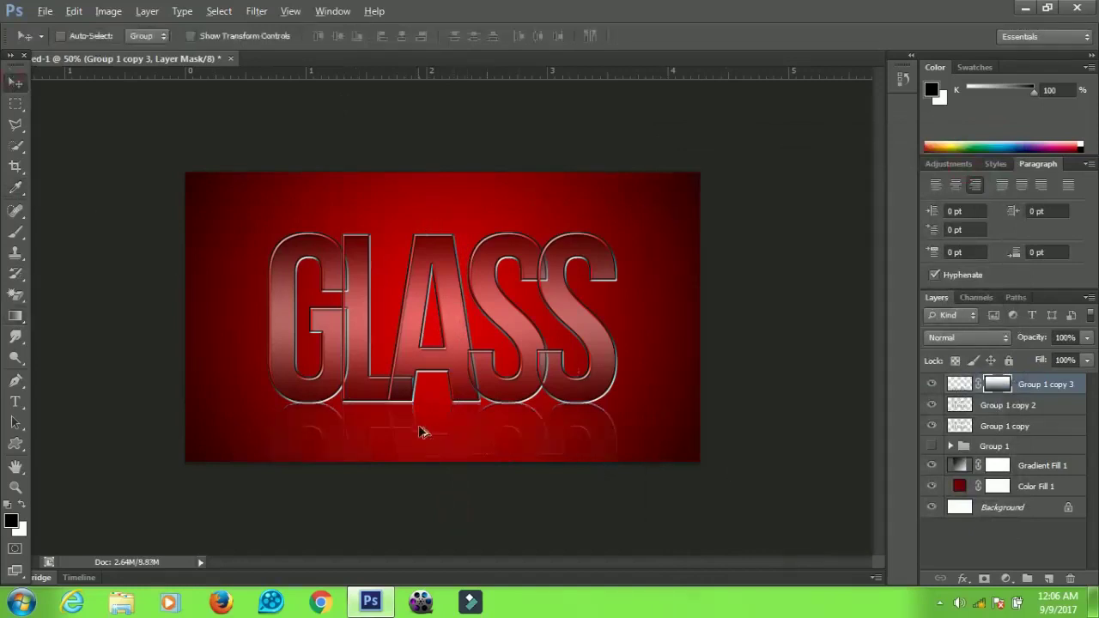
- Zoom the view in to 66.7% to inspect the glass text and its faded reflection
key(ctrl+plus)
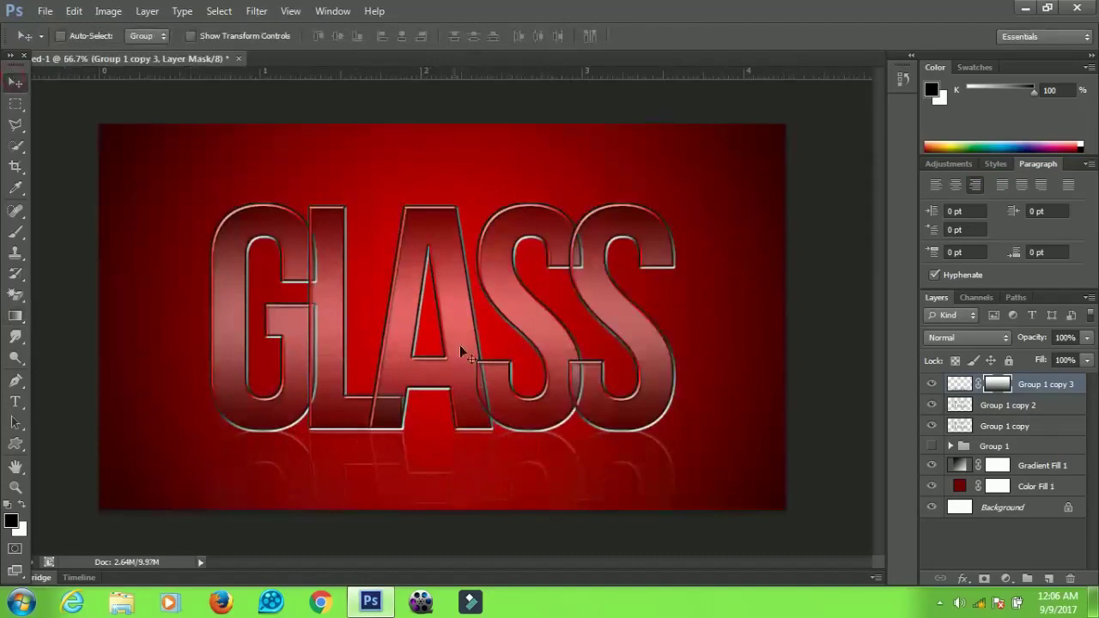